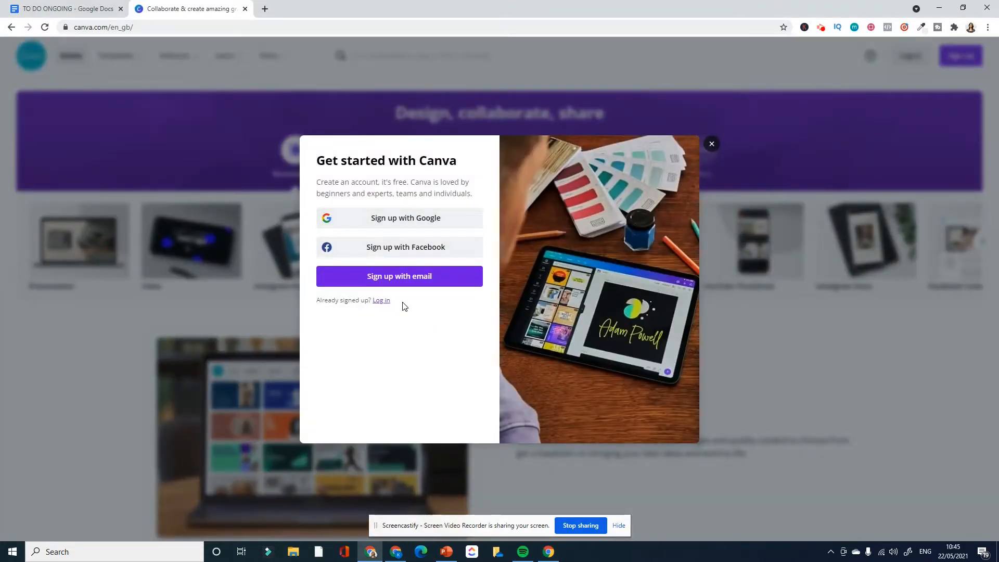
- Dismiss the sign-up prompt, log in to the existing account and create a blank Instagram Post design
{"action": "left_click", "coordinate": [711, 144]}
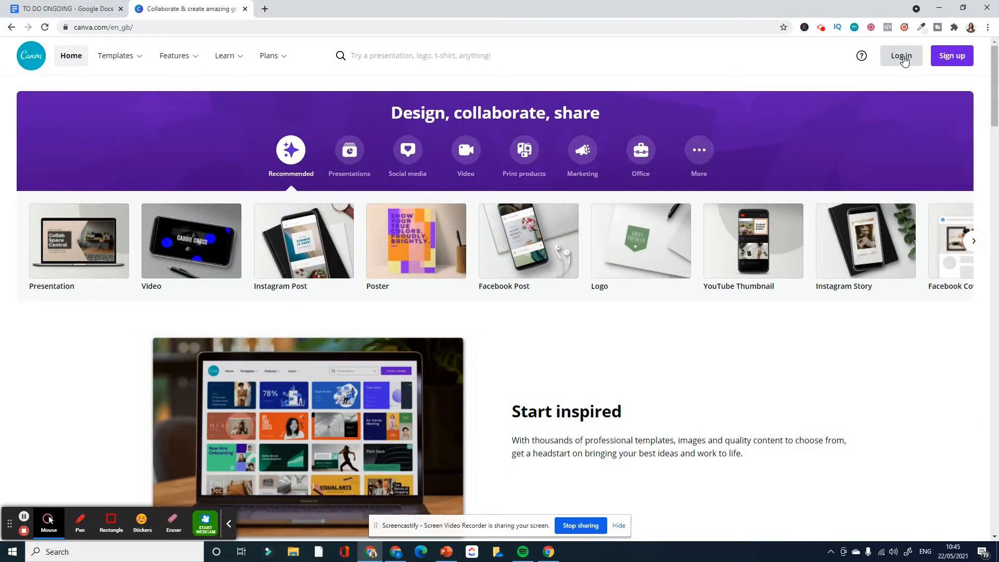
{"action": "left_click", "coordinate": [902, 57]}
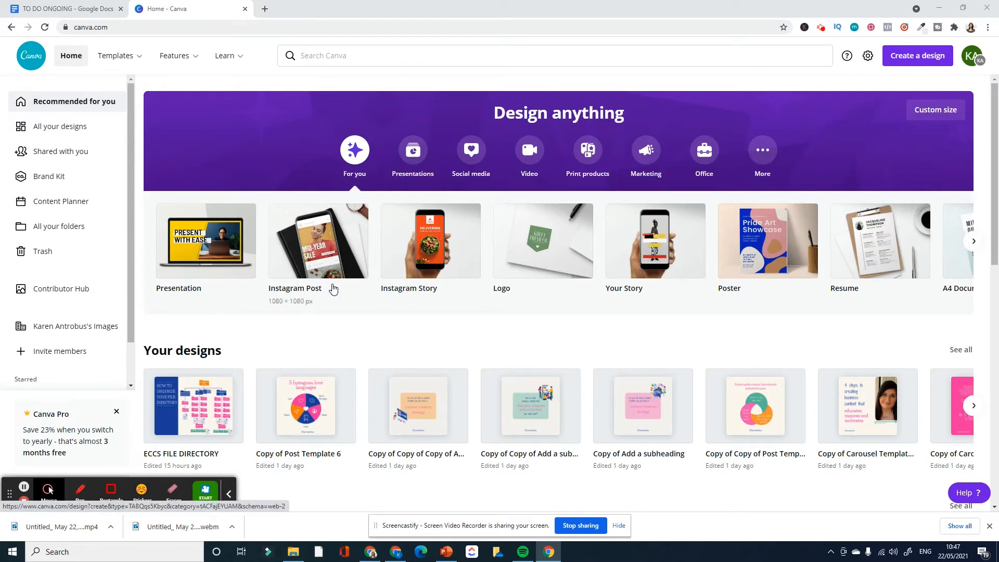
{"action": "left_click", "coordinate": [300, 293]}
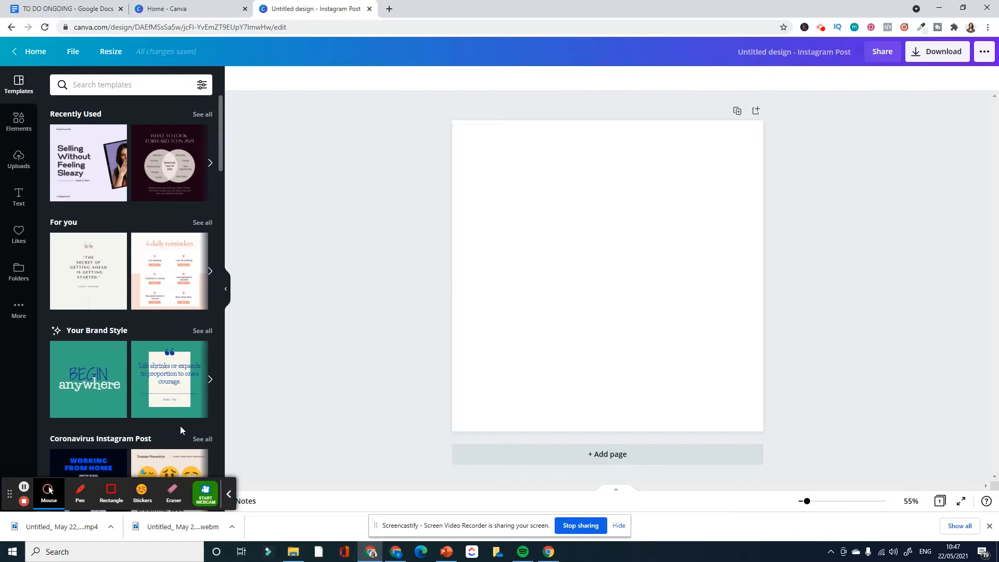
- Return to the Canva home page and open the Instagram Posts template collection
{"action": "left_click", "coordinate": [197, 10]}
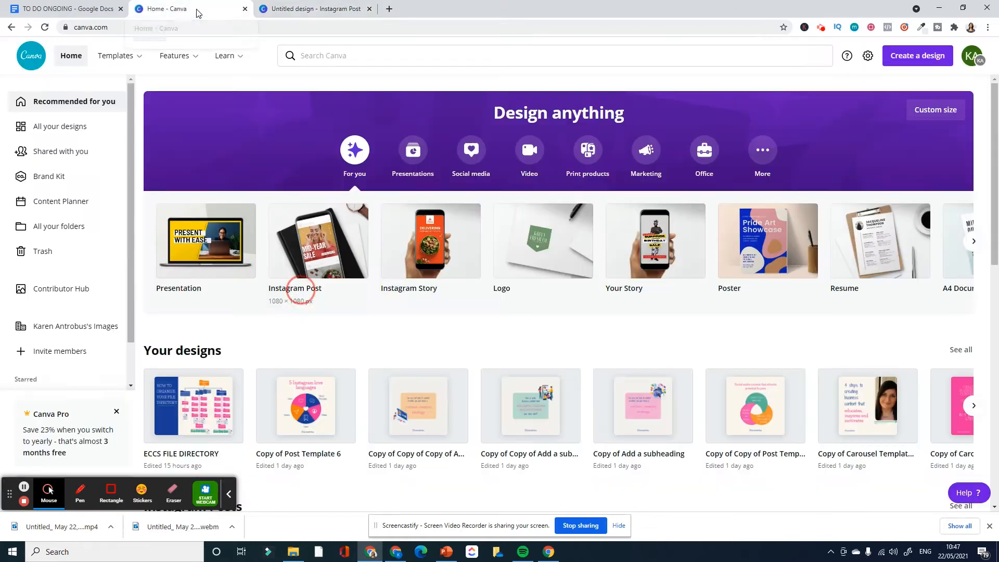
{"action": "mouse_move", "coordinate": [126, 60]}
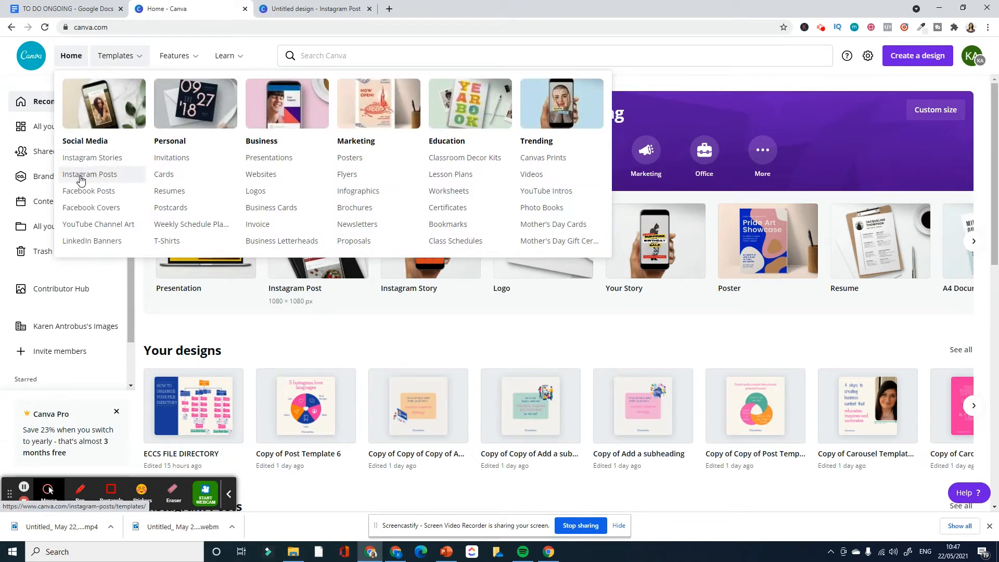
{"action": "left_click", "coordinate": [112, 179]}
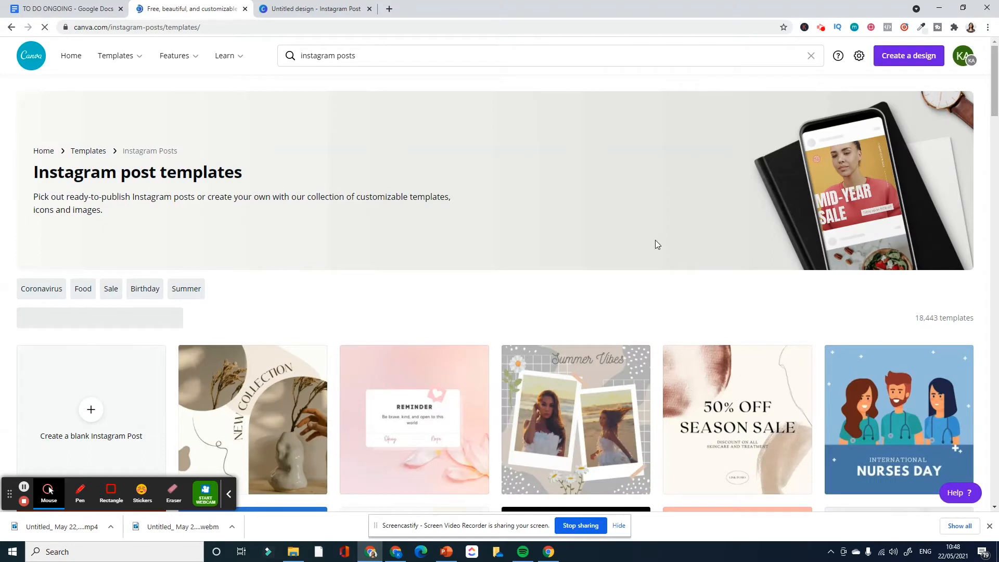
- Browse the Instagram post templates to examine the available styles and layouts
{"action": "scroll", "coordinate": [686, 263], "scroll_direction": "down", "scroll_amount": 3}
{"action": "scroll", "coordinate": [684, 261], "scroll_direction": "down", "scroll_amount": 2}
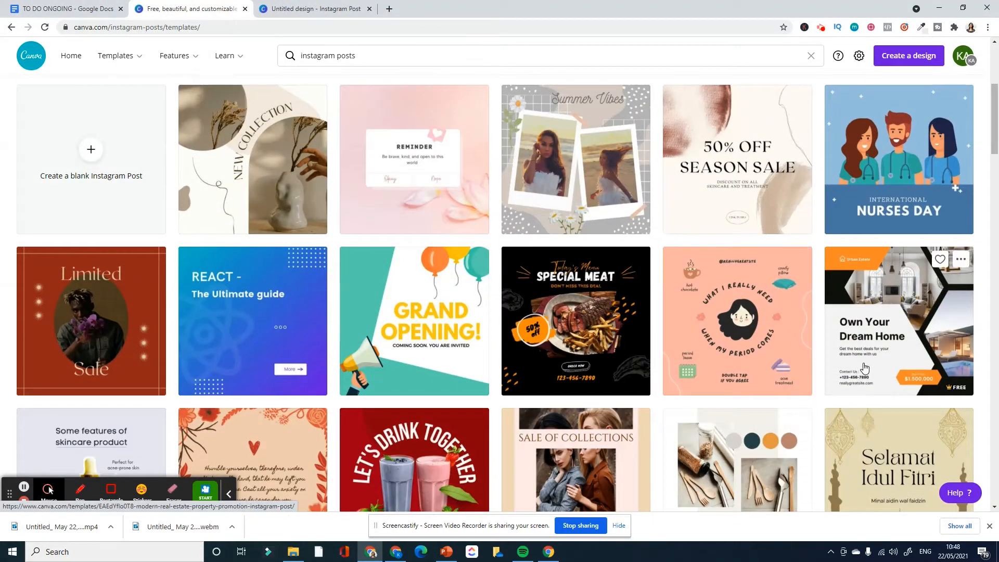
{"action": "scroll", "coordinate": [753, 367], "scroll_direction": "down", "scroll_amount": 9}
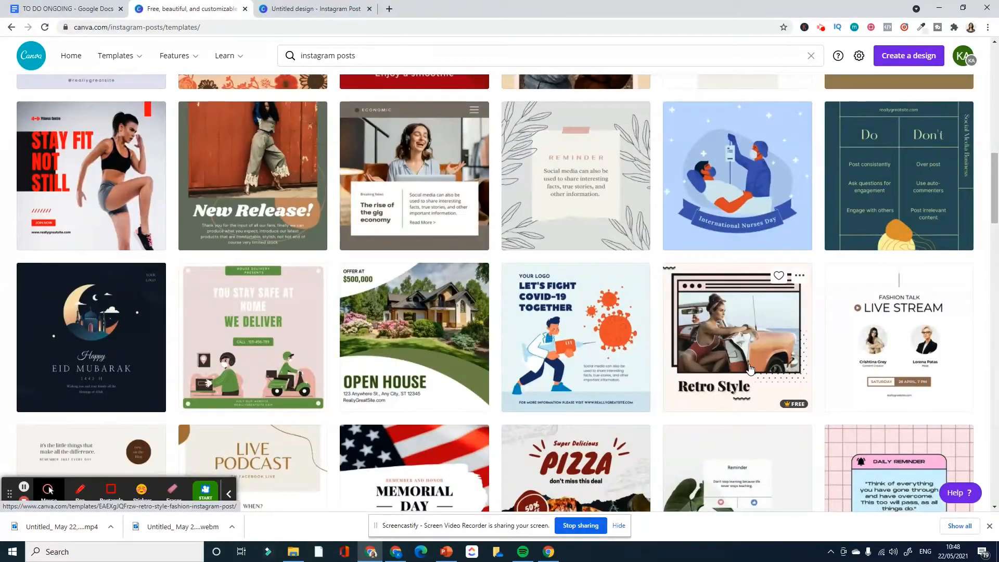
{"action": "scroll", "coordinate": [749, 368], "scroll_direction": "down", "scroll_amount": 3}
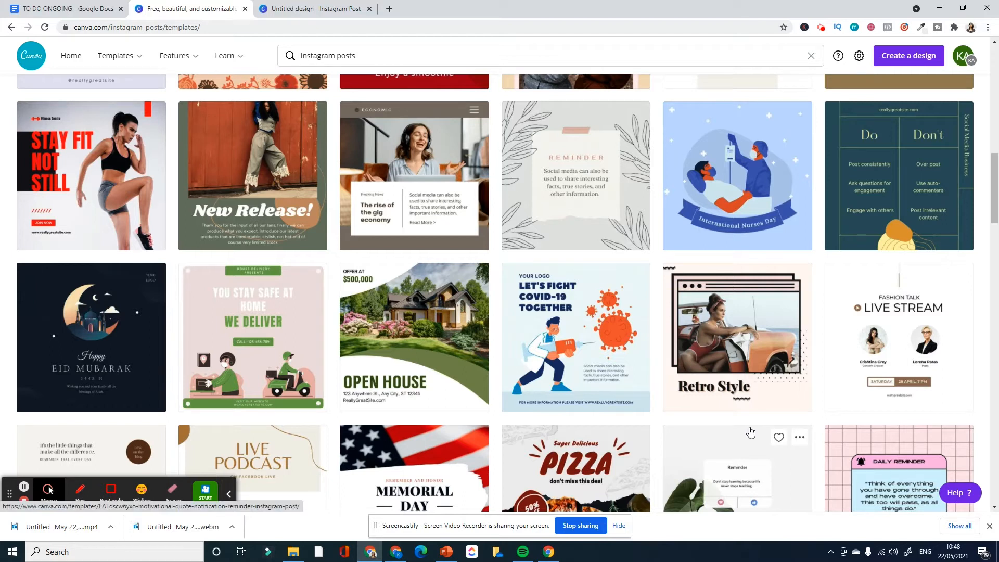
{"action": "scroll", "coordinate": [750, 431], "scroll_direction": "down", "scroll_amount": 3}
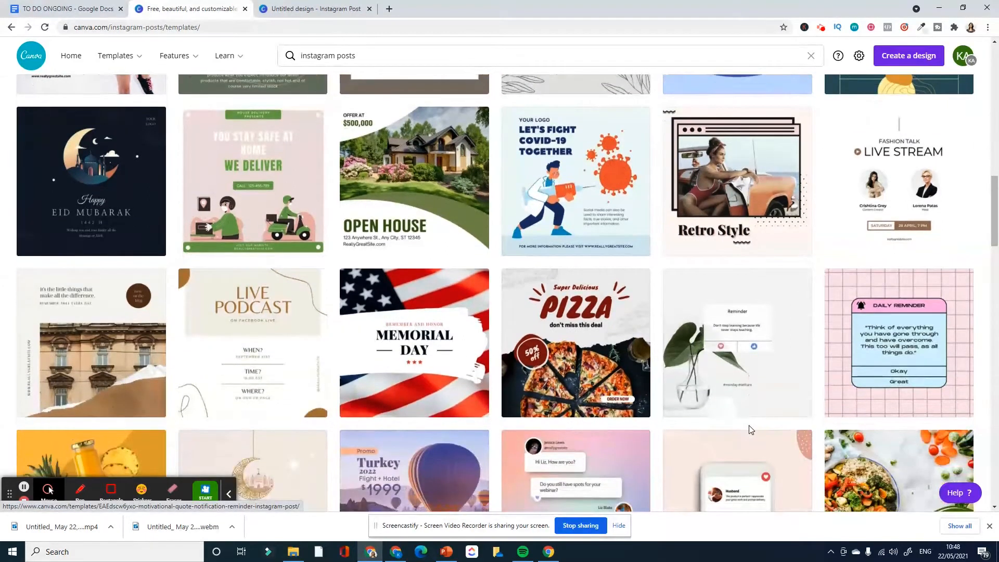
{"action": "scroll", "coordinate": [747, 429], "scroll_direction": "down", "scroll_amount": 3}
{"action": "scroll", "coordinate": [748, 429], "scroll_direction": "down", "scroll_amount": 2}
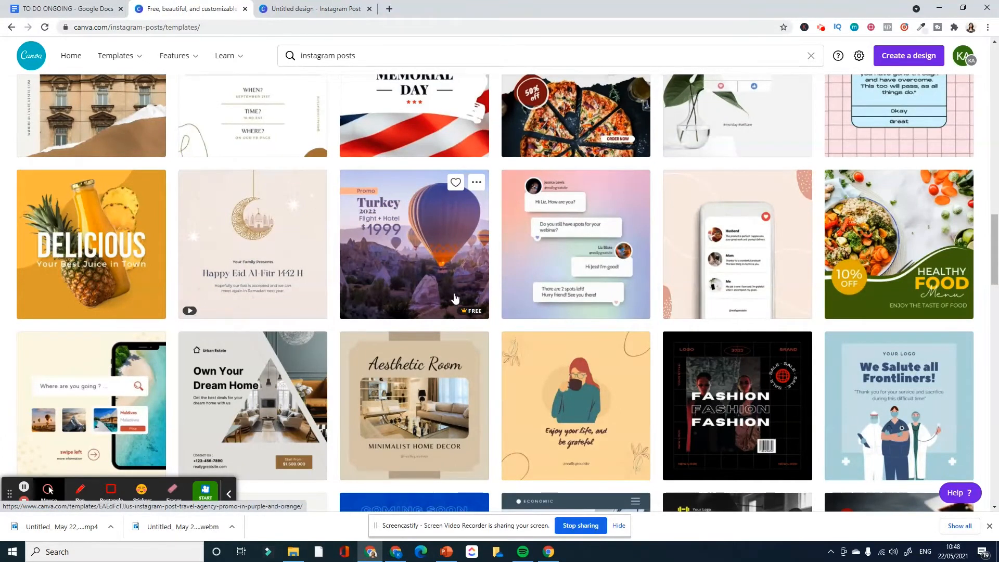
{"action": "scroll", "coordinate": [765, 425], "scroll_direction": "down", "scroll_amount": 4}
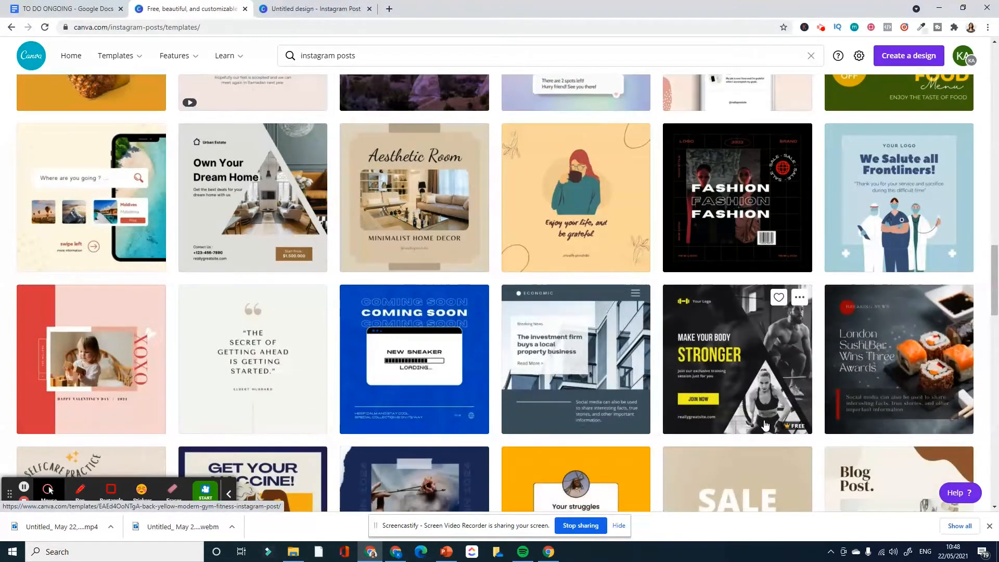
{"action": "scroll", "coordinate": [764, 426], "scroll_direction": "down", "scroll_amount": 3}
{"action": "scroll", "coordinate": [600, 277], "scroll_direction": "down", "scroll_amount": 2}
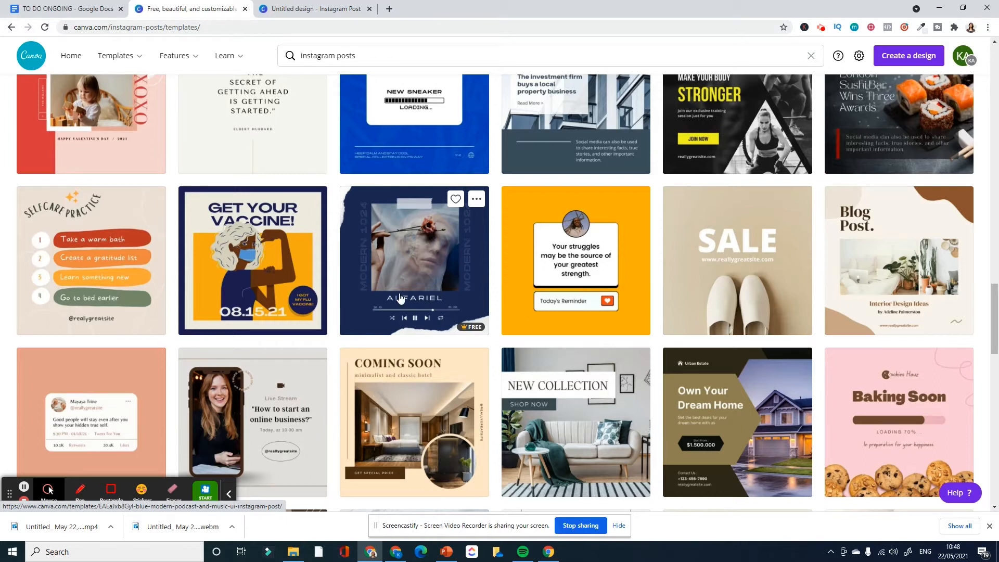
{"action": "scroll", "coordinate": [465, 325], "scroll_direction": "down", "scroll_amount": 6}
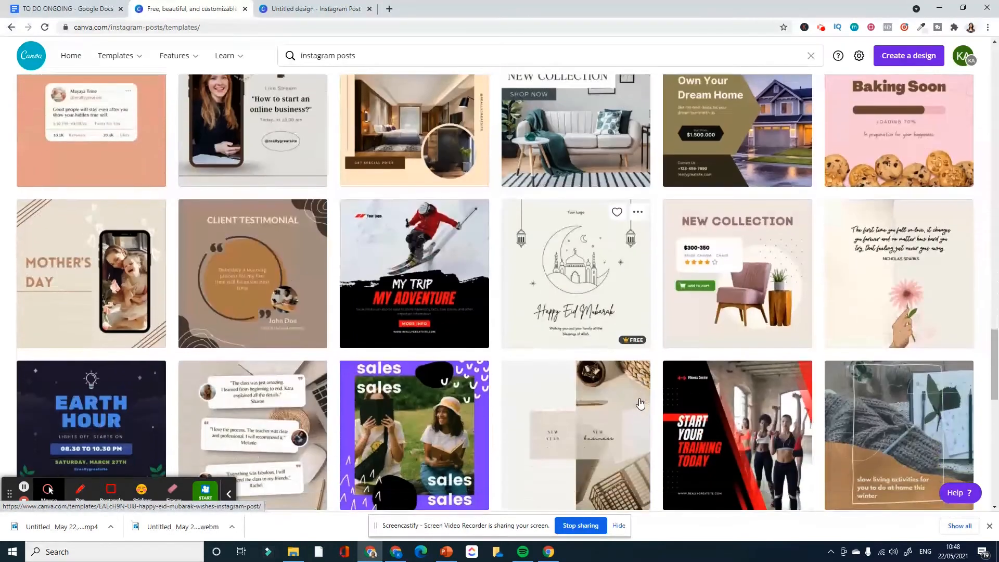
{"action": "scroll", "coordinate": [636, 403], "scroll_direction": "down", "scroll_amount": 1}
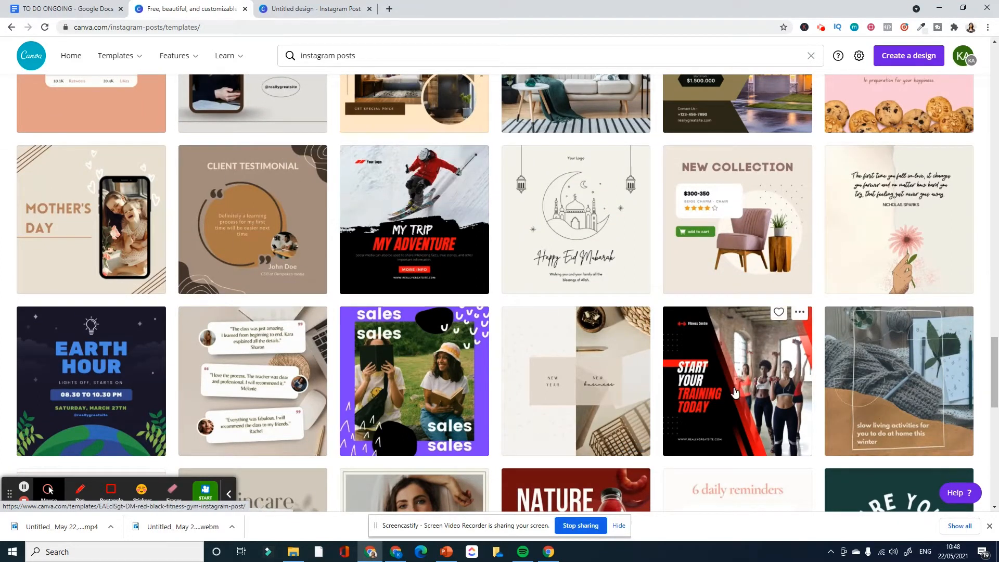
{"action": "scroll", "coordinate": [731, 404], "scroll_direction": "down", "scroll_amount": 3}
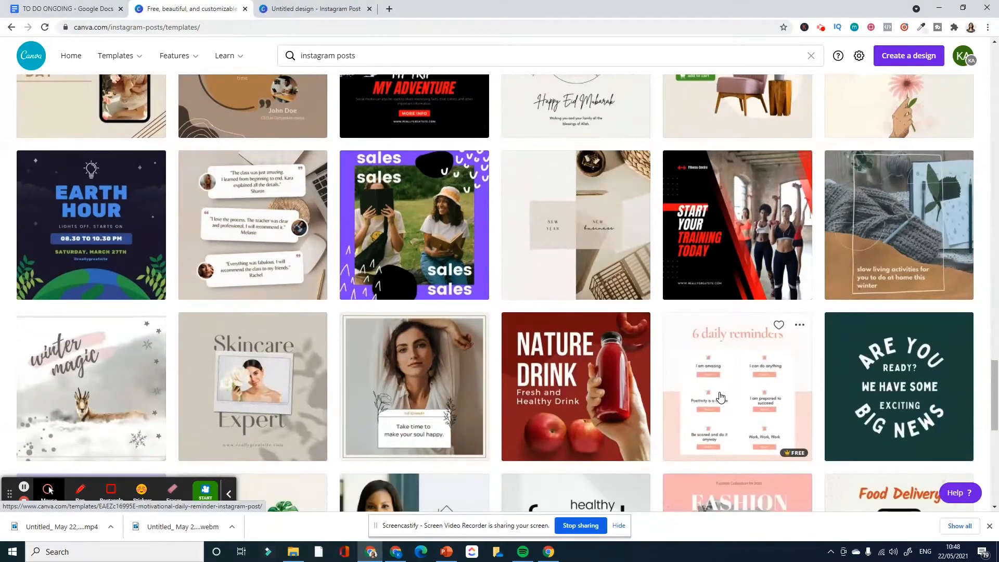
{"action": "scroll", "coordinate": [712, 391], "scroll_direction": "down", "scroll_amount": 3}
{"action": "scroll", "coordinate": [713, 391], "scroll_direction": "down", "scroll_amount": 2}
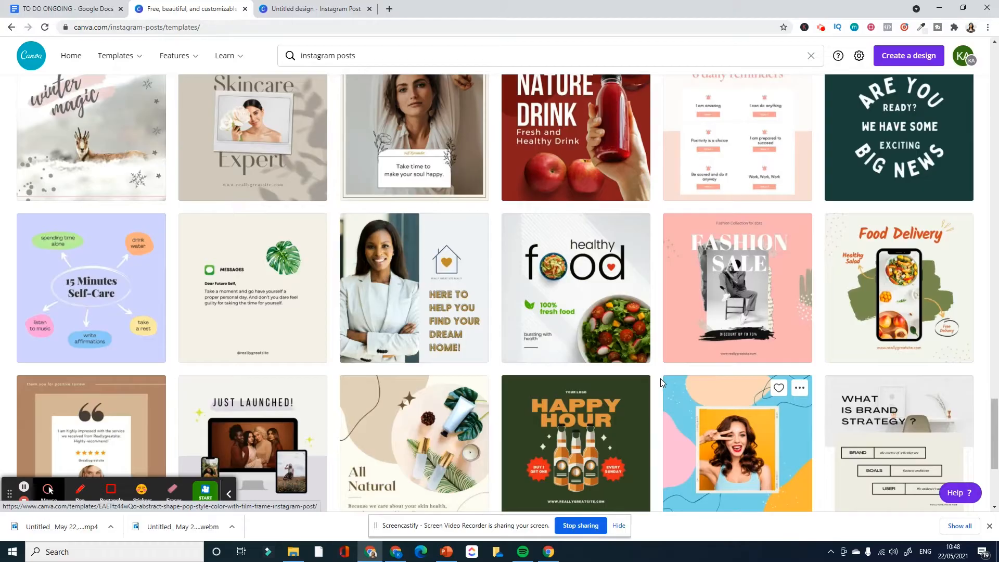
{"action": "scroll", "coordinate": [663, 382], "scroll_direction": "up", "scroll_amount": 15}
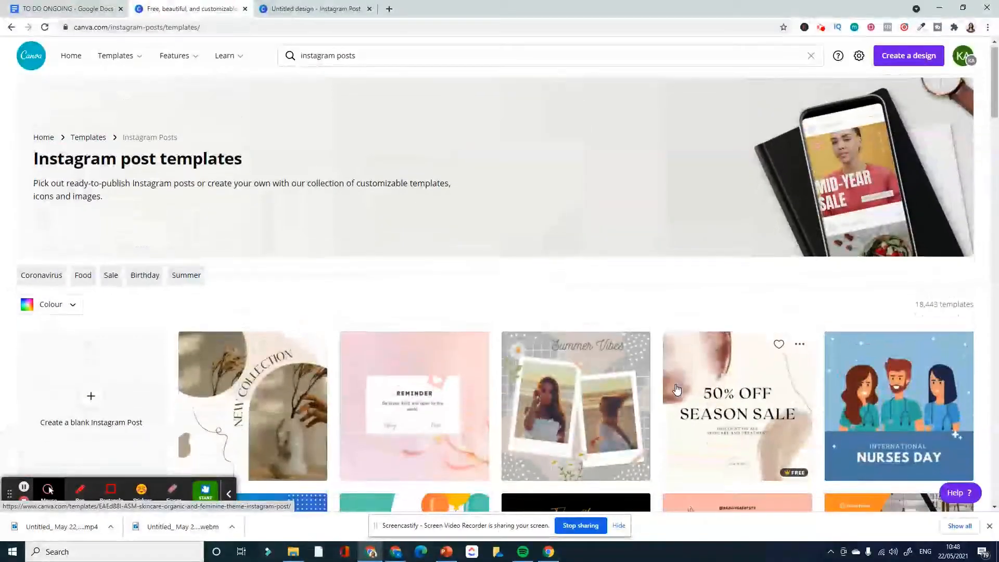
- Choose the Summer Vibes Instagram Post template and open it as a new design
{"action": "scroll", "coordinate": [676, 389], "scroll_direction": "down", "scroll_amount": 3}
{"action": "left_click", "coordinate": [572, 253]}
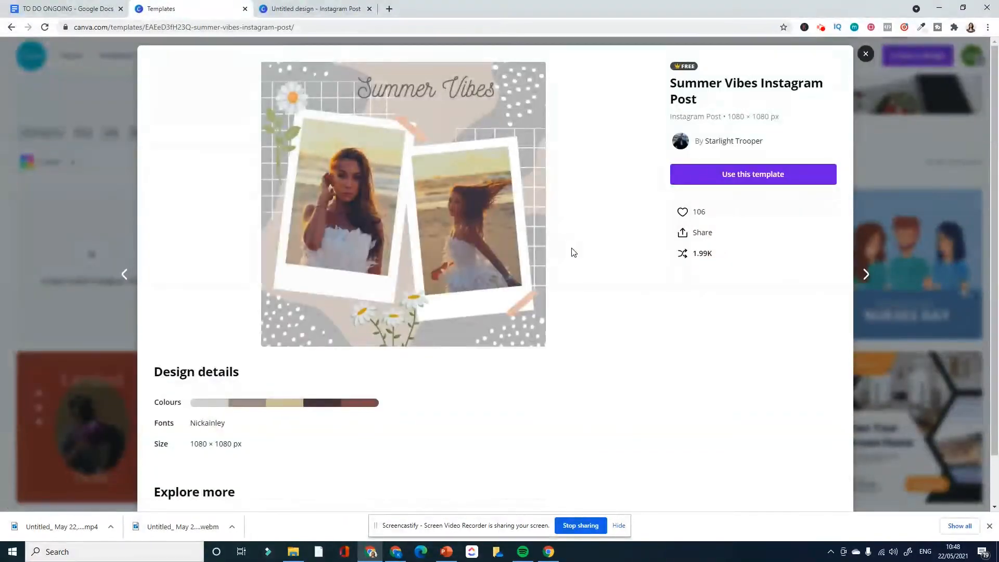
{"action": "left_click", "coordinate": [711, 179]}
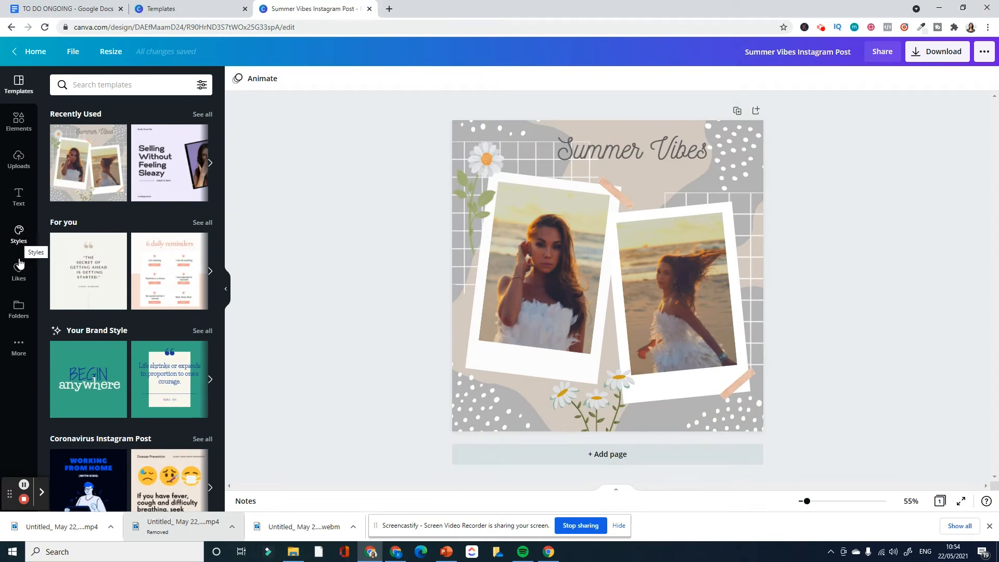
- Look through the additional Canva content and app integrations, and open the Styles options for the design
{"action": "left_click", "coordinate": [18, 346]}
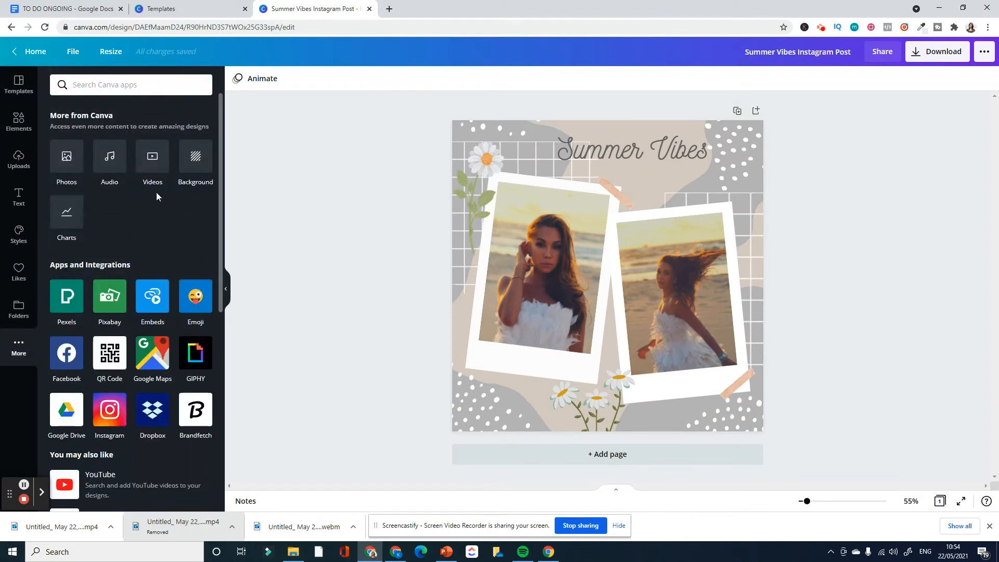
{"action": "left_click", "coordinate": [19, 231]}
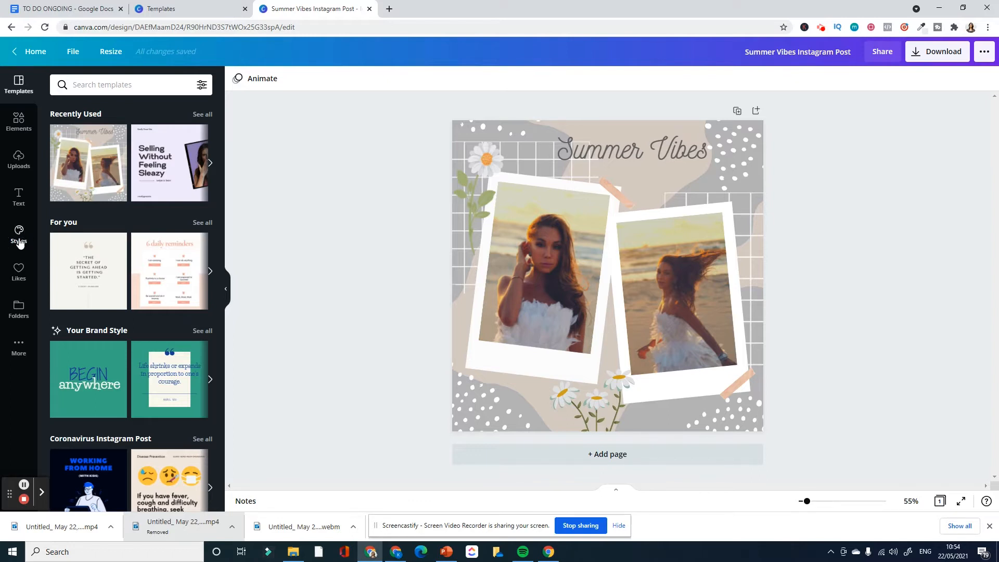
{"action": "left_click", "coordinate": [19, 347]}
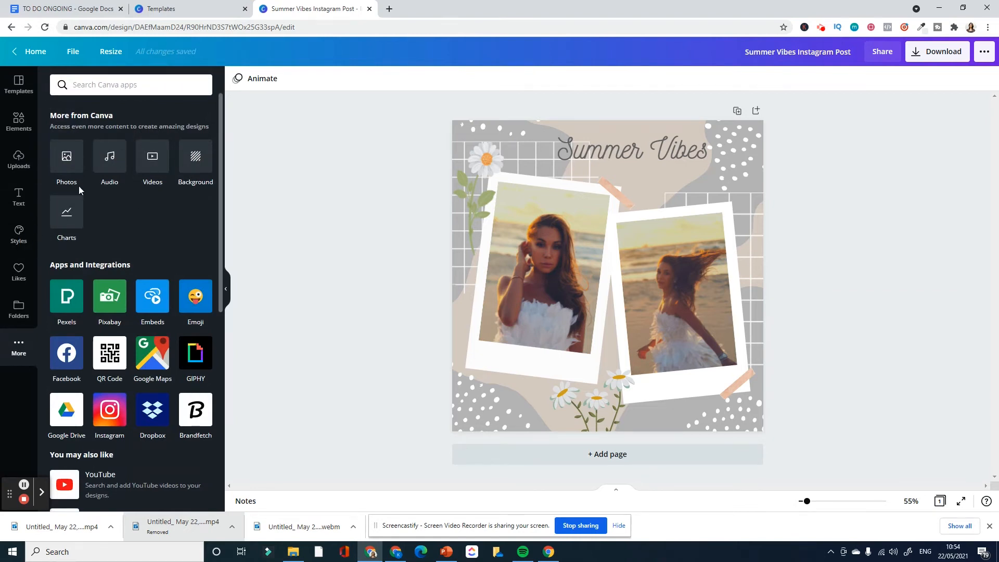
{"action": "left_click", "coordinate": [17, 234]}
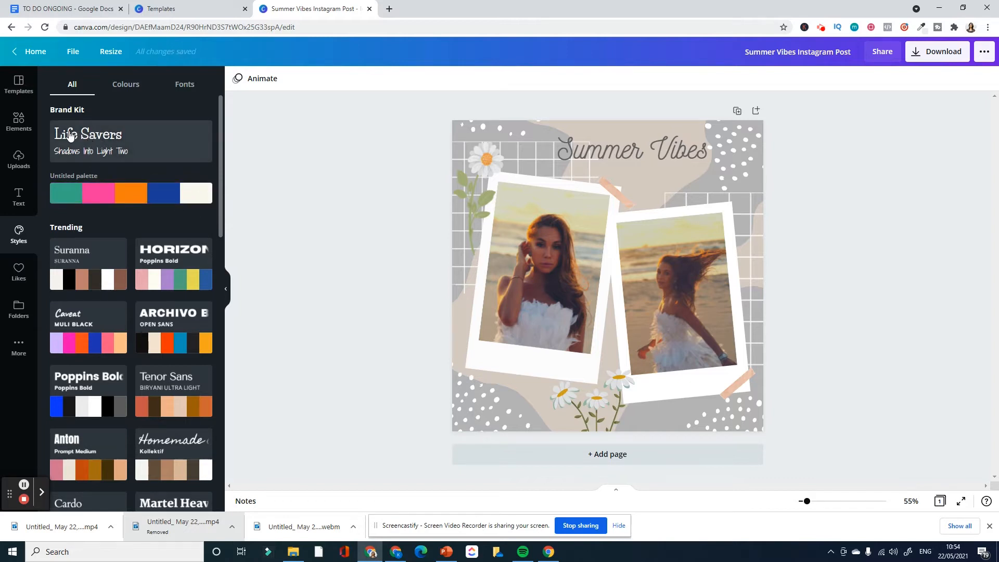
- Leave the Summer Vibes template preview and open the Brand Kit to examine its logos, colours and fonts
{"action": "left_click", "coordinate": [178, 11]}
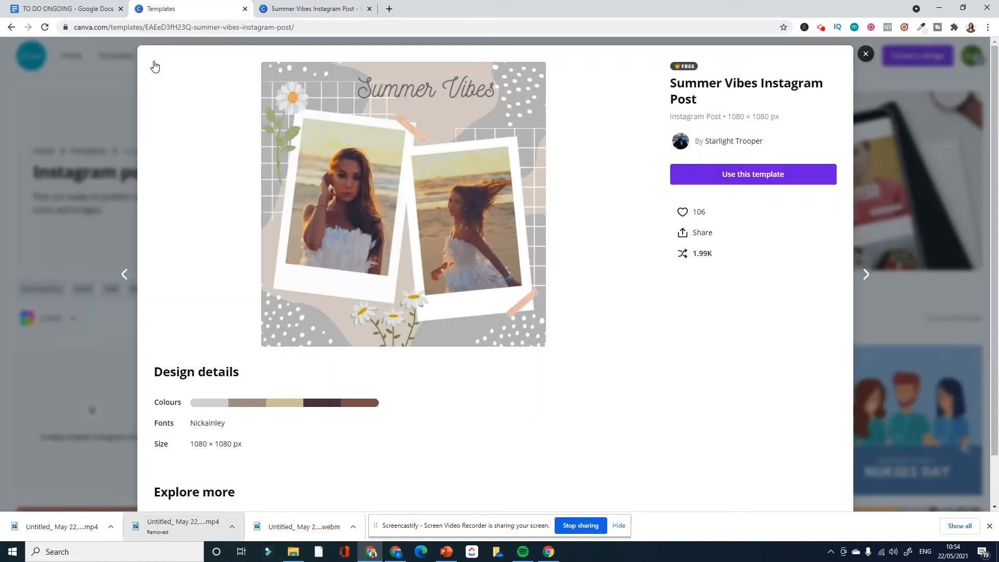
{"action": "left_click", "coordinate": [866, 54]}
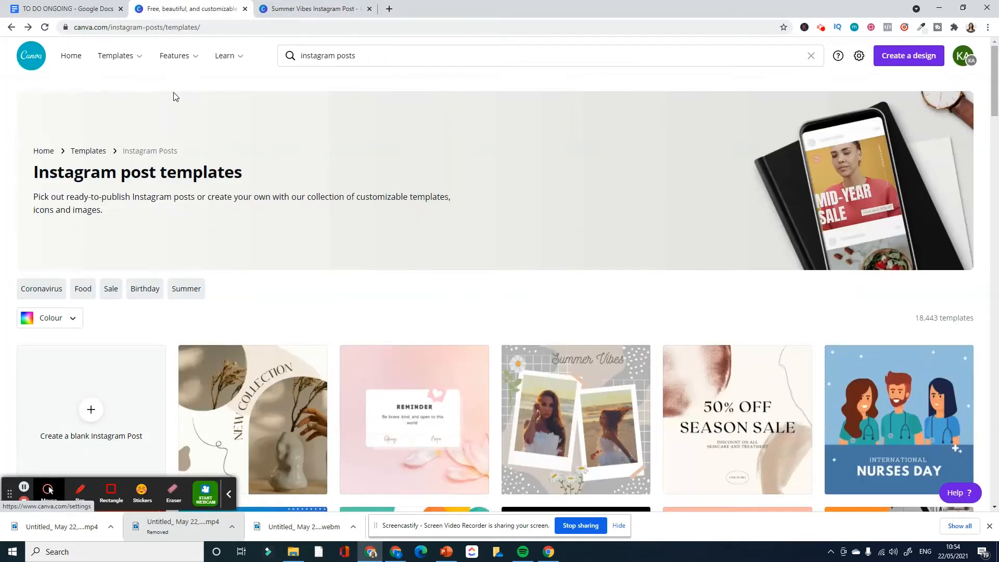
{"action": "left_click", "coordinate": [73, 56]}
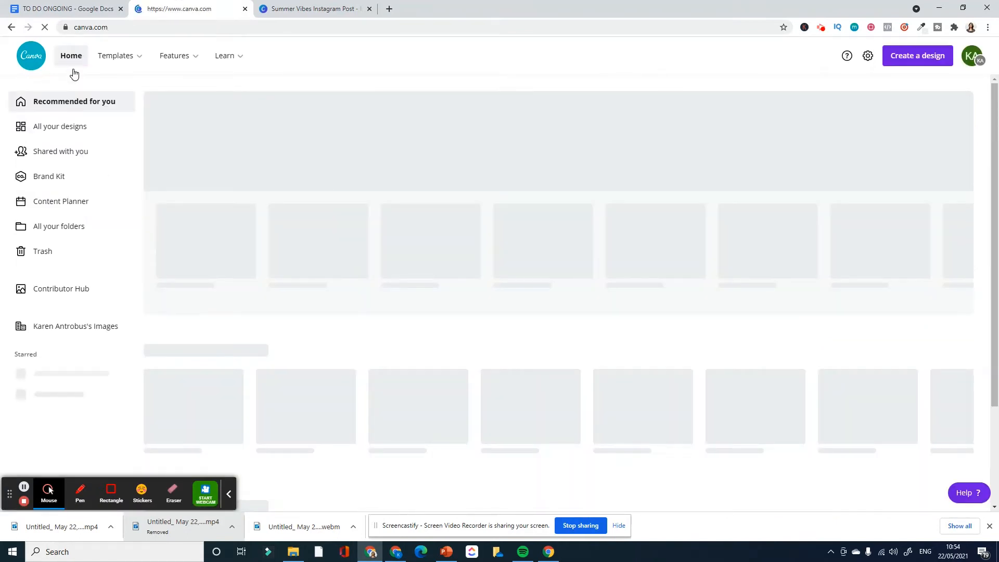
{"action": "left_click", "coordinate": [39, 178]}
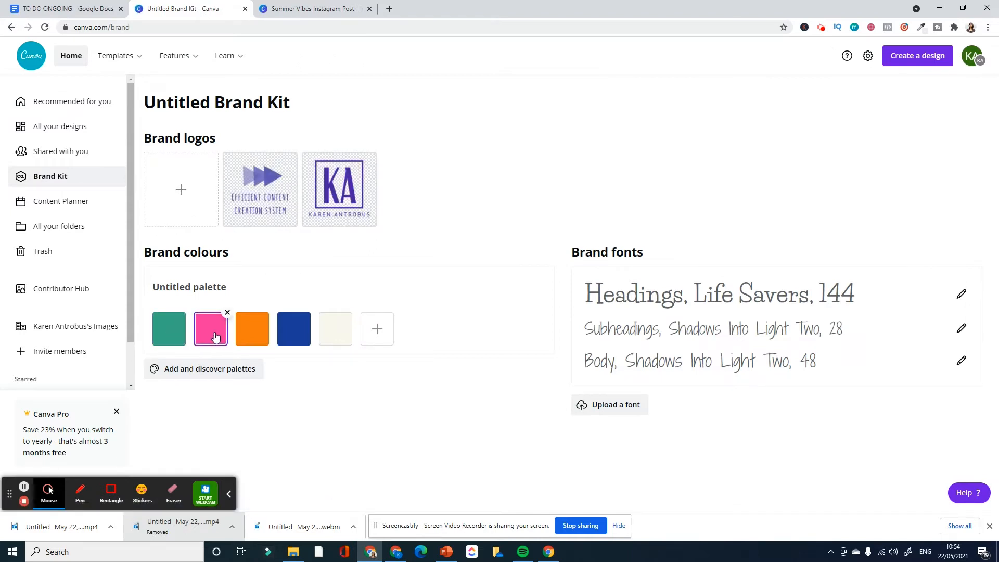
- Apply the Brand Kit colour palette to the Summer Vibes design and shuffle it to a green background with an orange right-hand photo frame
{"action": "left_click", "coordinate": [311, 7]}
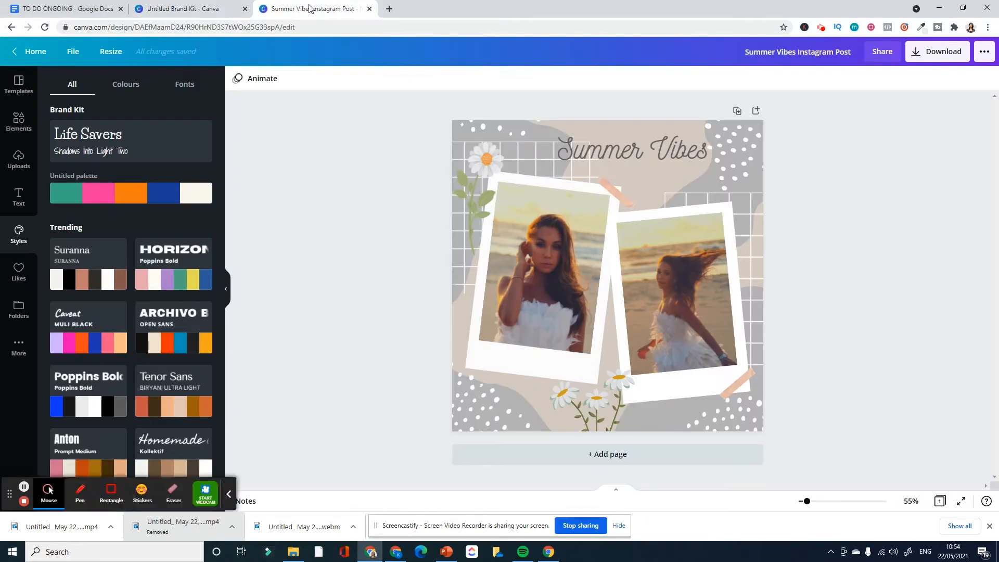
{"action": "left_click", "coordinate": [128, 196]}
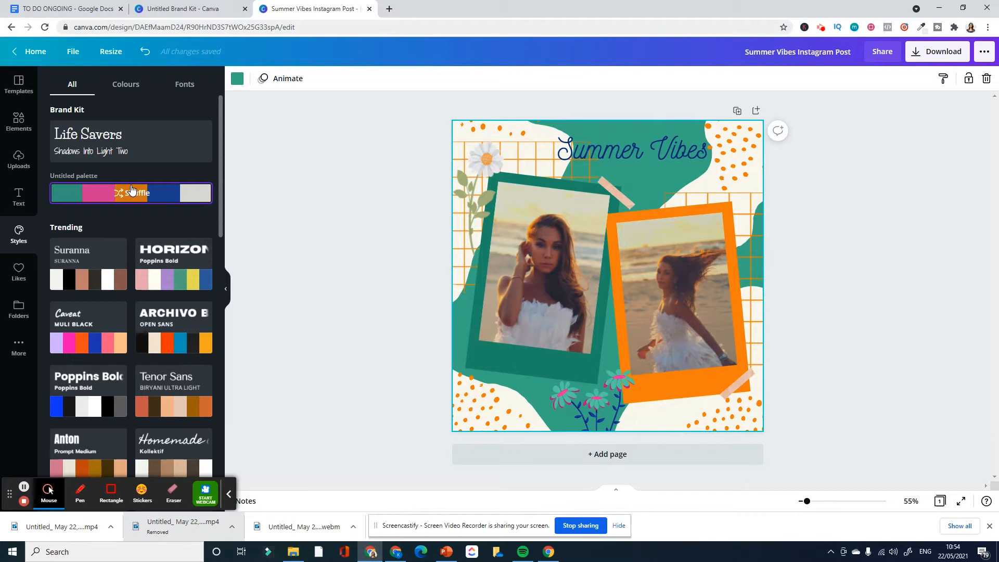
{"action": "left_click", "coordinate": [133, 190]}
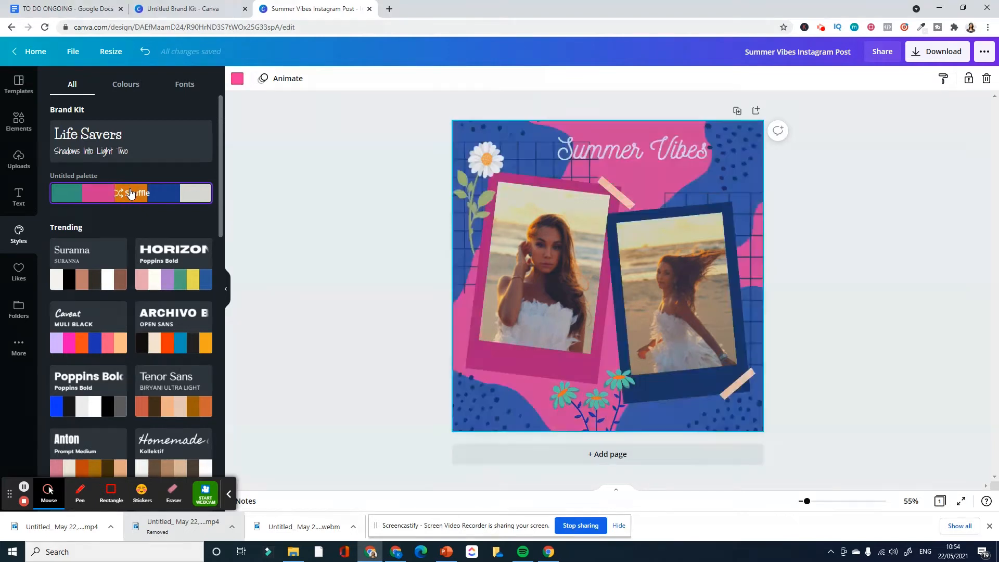
{"action": "left_click", "coordinate": [130, 194]}
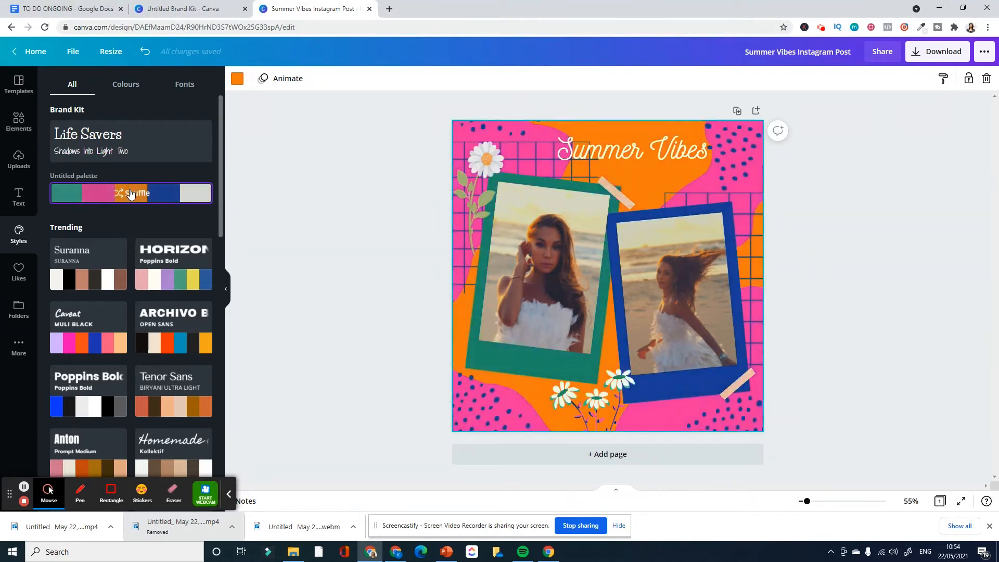
{"action": "left_click", "coordinate": [130, 194]}
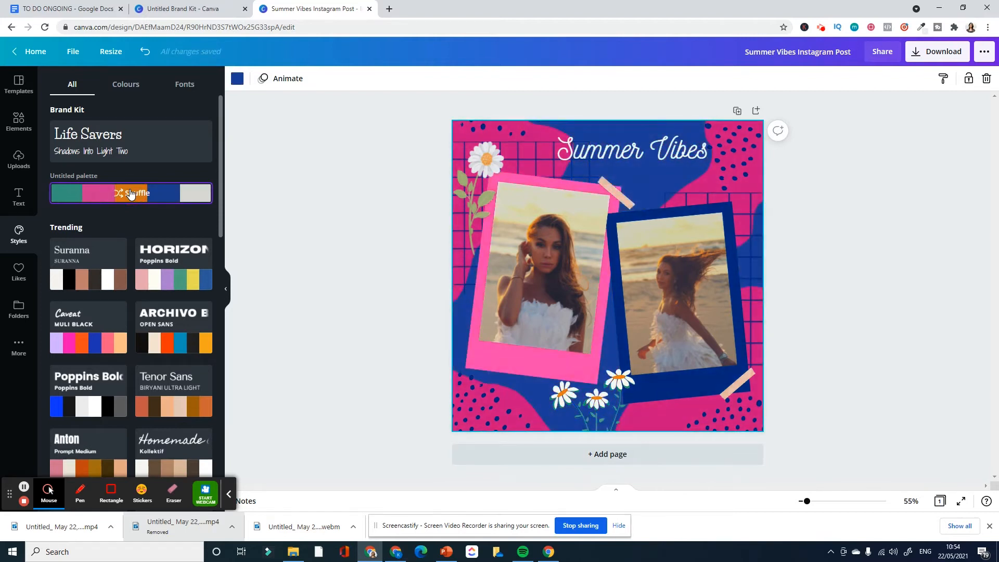
{"action": "left_click", "coordinate": [130, 194]}
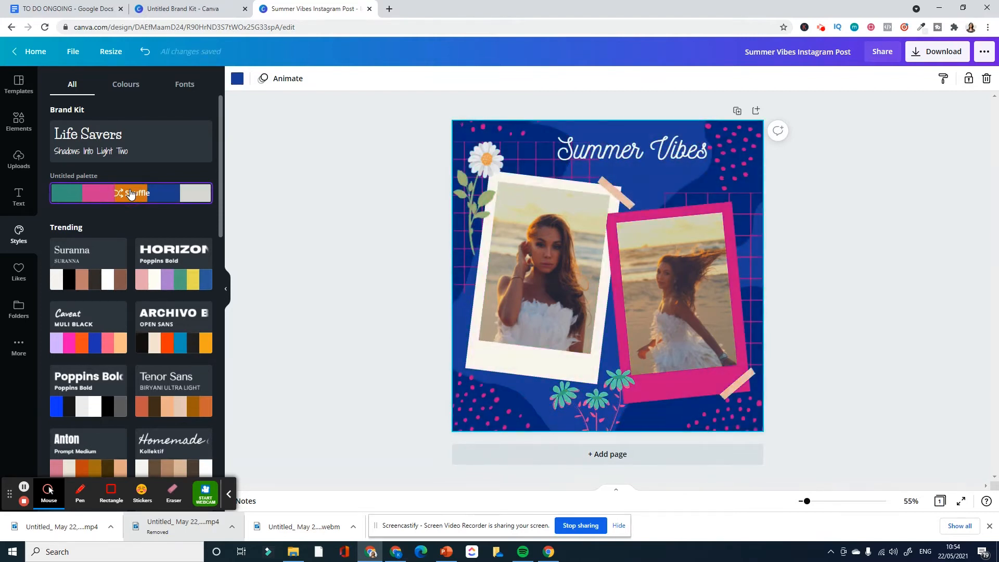
{"action": "left_click", "coordinate": [130, 193]}
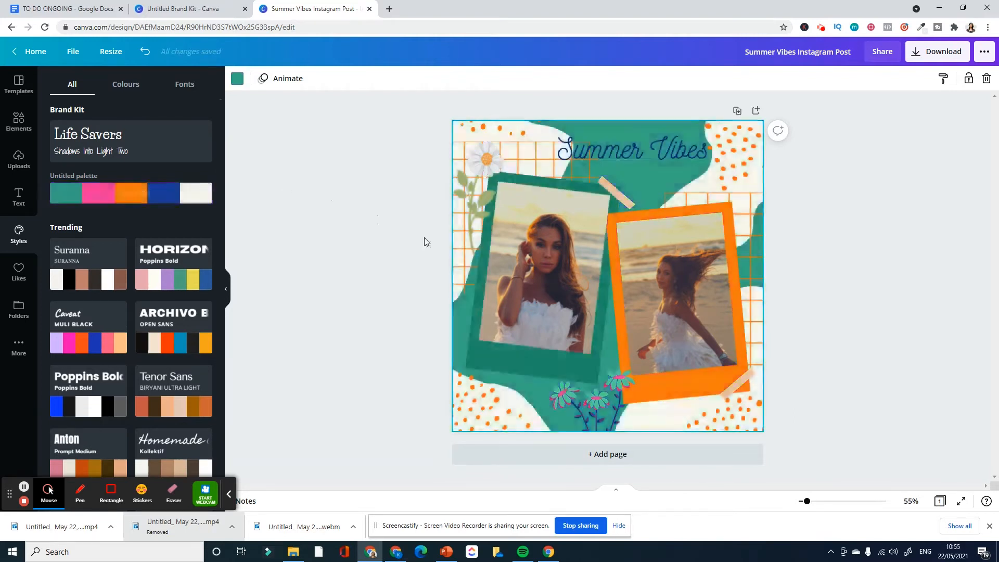
- Delete the flower decorations and the orange dot patterns in the lower corners of the post
{"action": "left_click", "coordinate": [860, 155]}
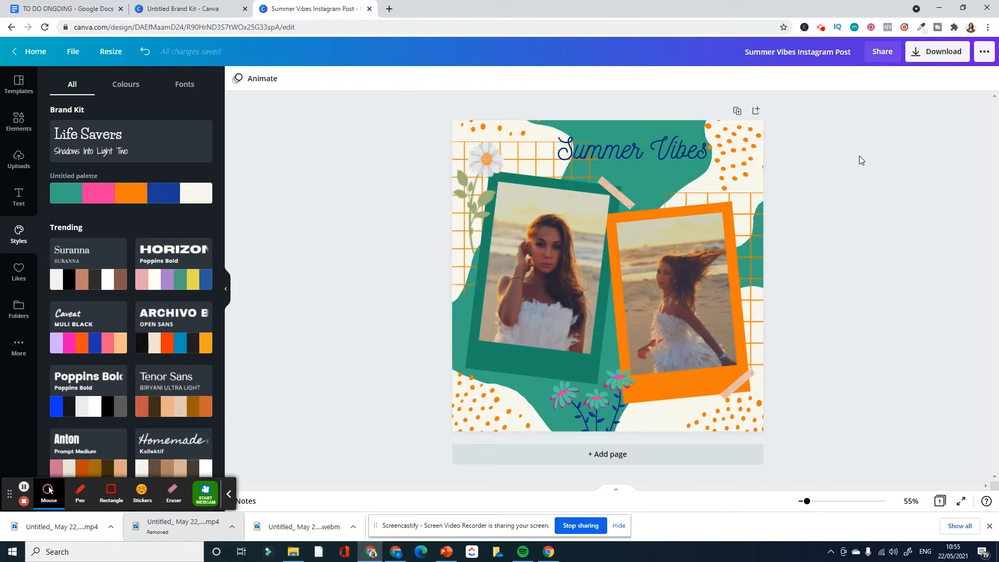
{"action": "left_click", "coordinate": [477, 188]}
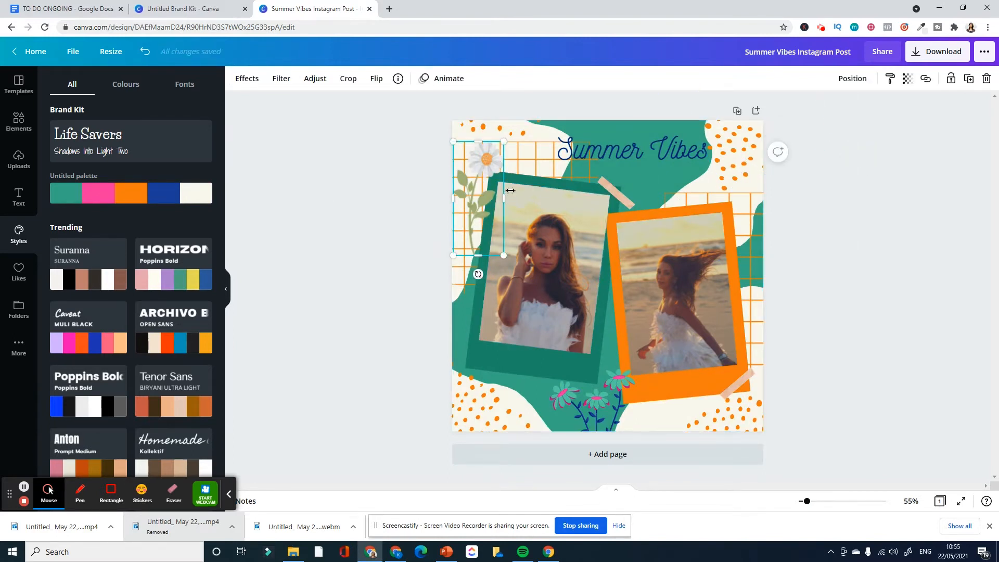
{"action": "key", "text": "Delete"}
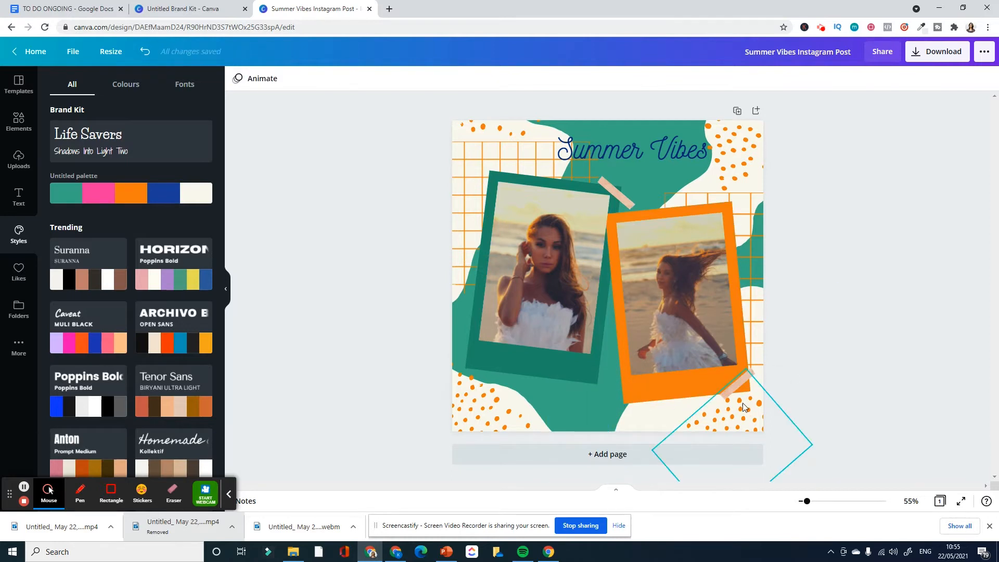
{"action": "left_click", "coordinate": [739, 404]}
{"action": "key", "text": "Delete"}
{"action": "left_click", "coordinate": [512, 409]}
{"action": "key", "text": "Delete"}
- Delete the orange dot patterns in the two upper corners of the post
{"action": "left_click", "coordinate": [729, 145]}
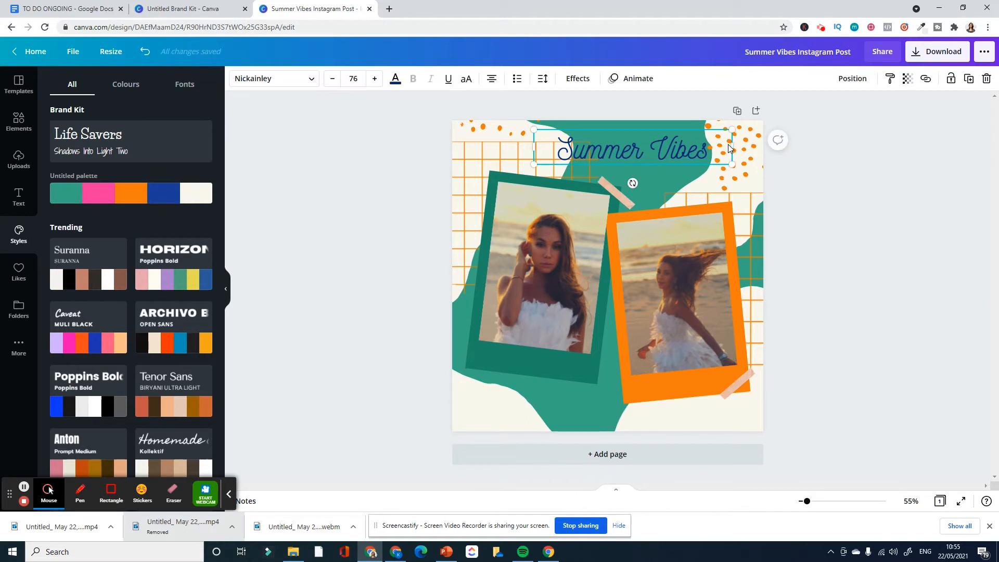
{"action": "left_click", "coordinate": [747, 142]}
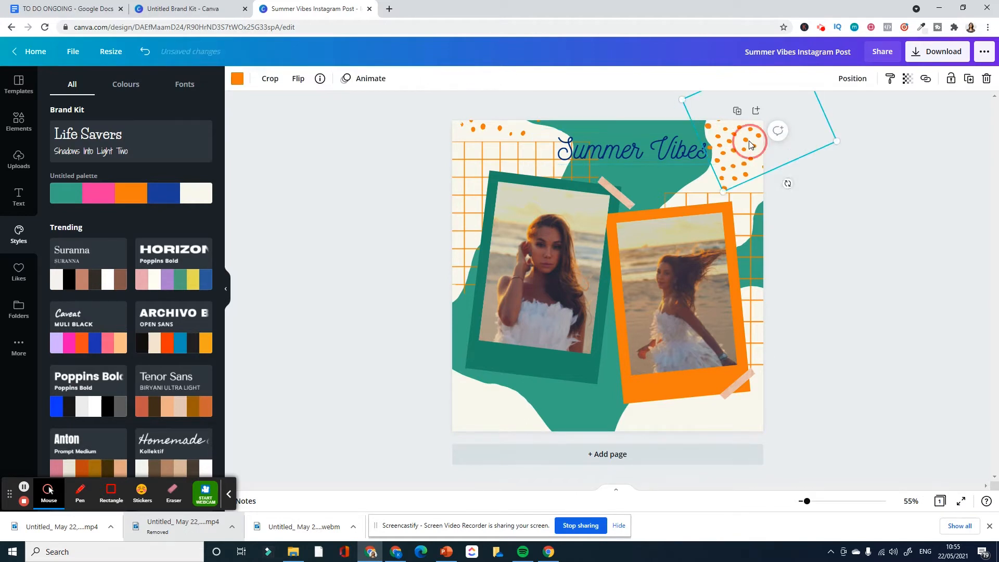
{"action": "key", "text": "Delete"}
{"action": "left_click", "coordinate": [473, 125]}
{"action": "key", "text": "Delete"}
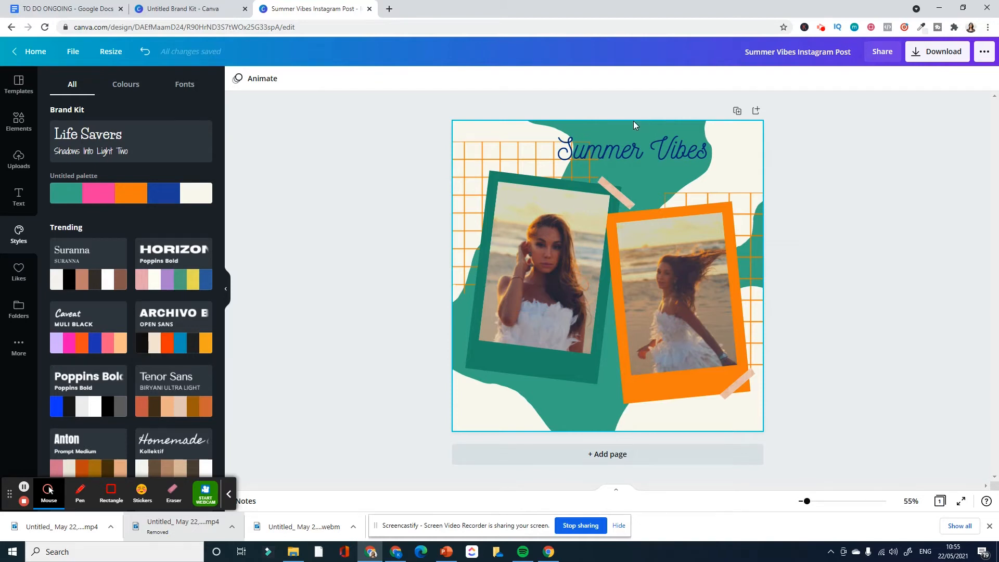
- Delete both orange grid patterns behind the photo frames
{"action": "left_click", "coordinate": [480, 156]}
{"action": "key", "text": "Delete"}
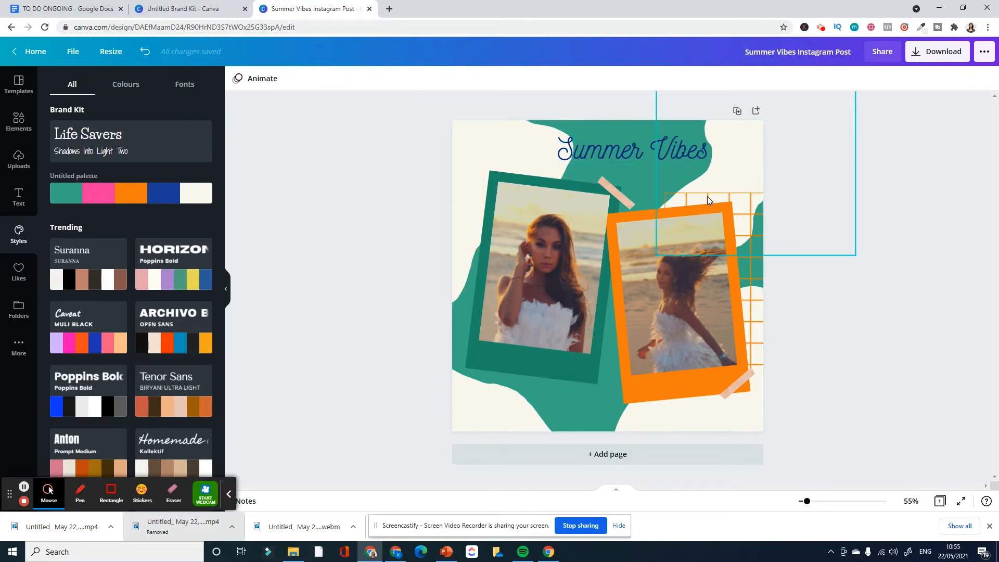
{"action": "left_click", "coordinate": [710, 198]}
{"action": "key", "text": "Delete"}
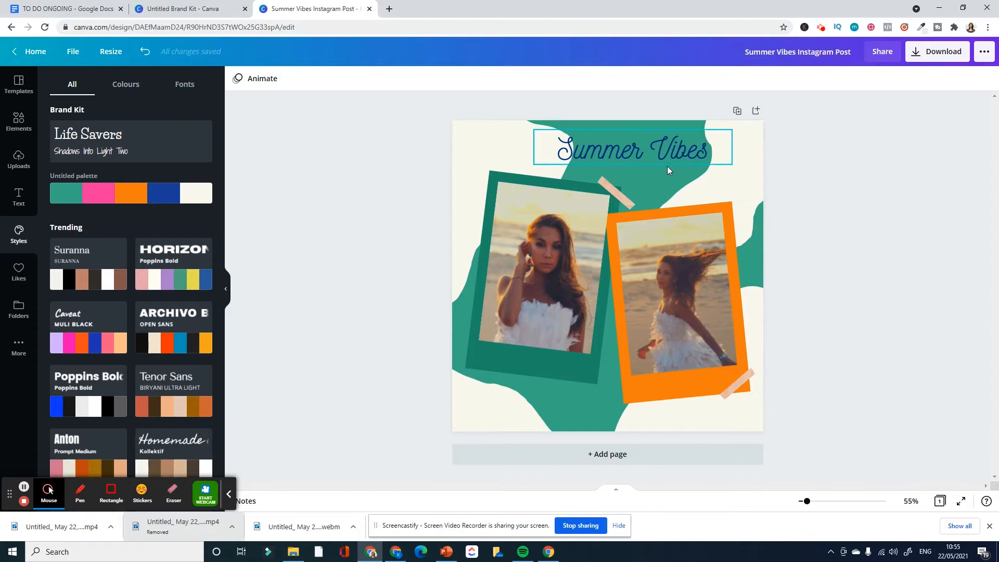
- Delete all the cream blob shapes around the edges so only the title, photo frames and tape remain over the background
{"action": "left_click", "coordinate": [729, 179]}
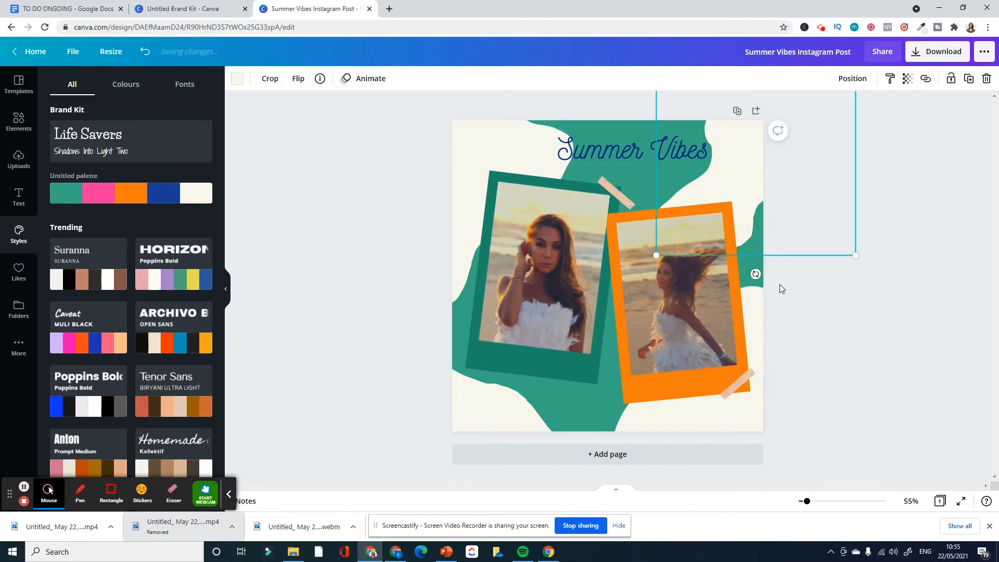
{"action": "key", "text": "Delete"}
{"action": "left_click", "coordinate": [760, 331]}
{"action": "key", "text": "Delete"}
{"action": "left_click", "coordinate": [521, 395]}
{"action": "key", "text": "Delete"}
{"action": "left_click", "coordinate": [452, 222]}
{"action": "key", "text": "Delete"}
- Change the page background to the cream colour of the brand palette
{"action": "left_click", "coordinate": [480, 127]}
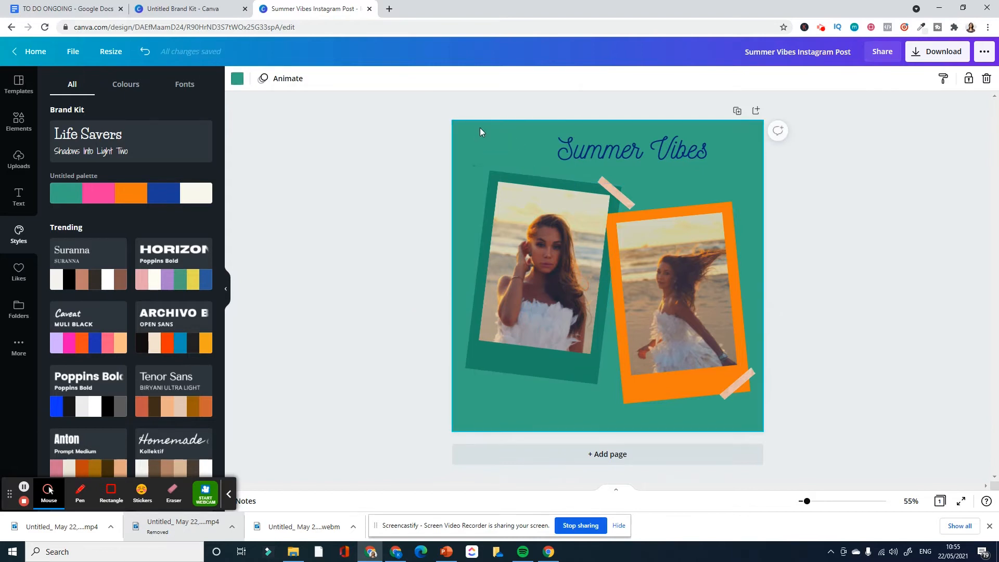
{"action": "left_click", "coordinate": [238, 79]}
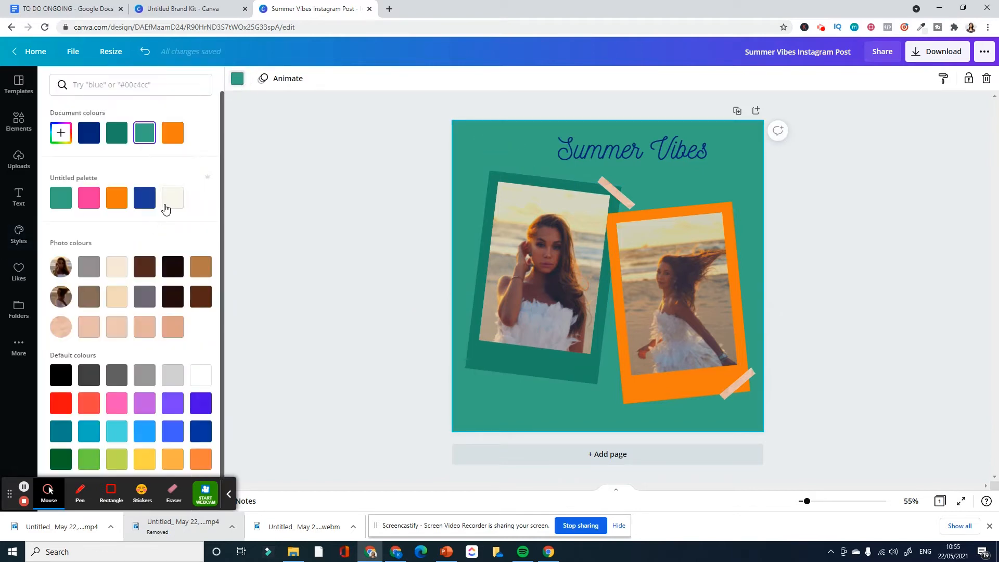
{"action": "left_click", "coordinate": [172, 199]}
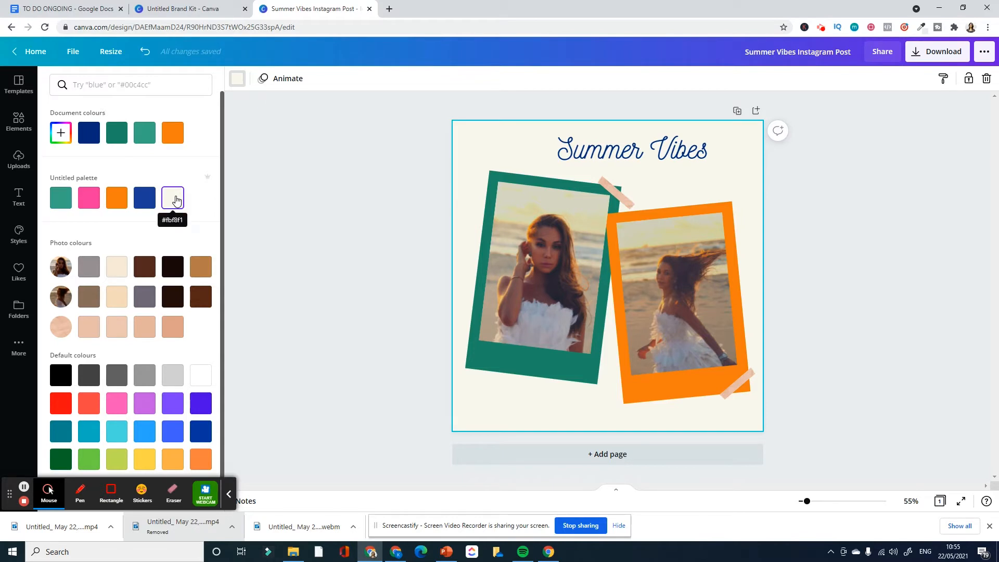
- Recolour the left photo frame blue and the right photo frame pink using the brand palette
{"action": "left_click", "coordinate": [864, 216]}
{"action": "left_click", "coordinate": [585, 186]}
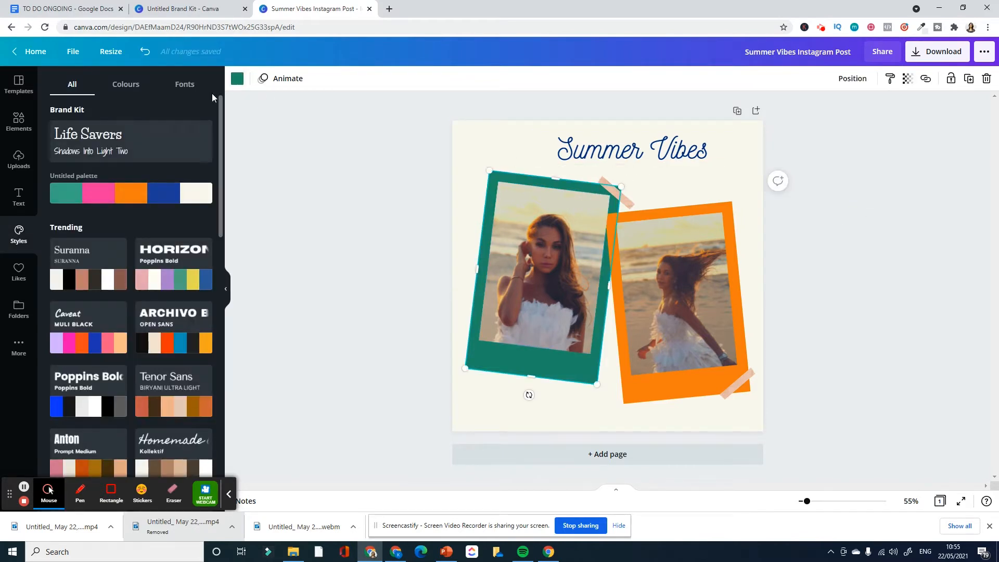
{"action": "left_click", "coordinate": [237, 80]}
{"action": "left_click", "coordinate": [144, 198]}
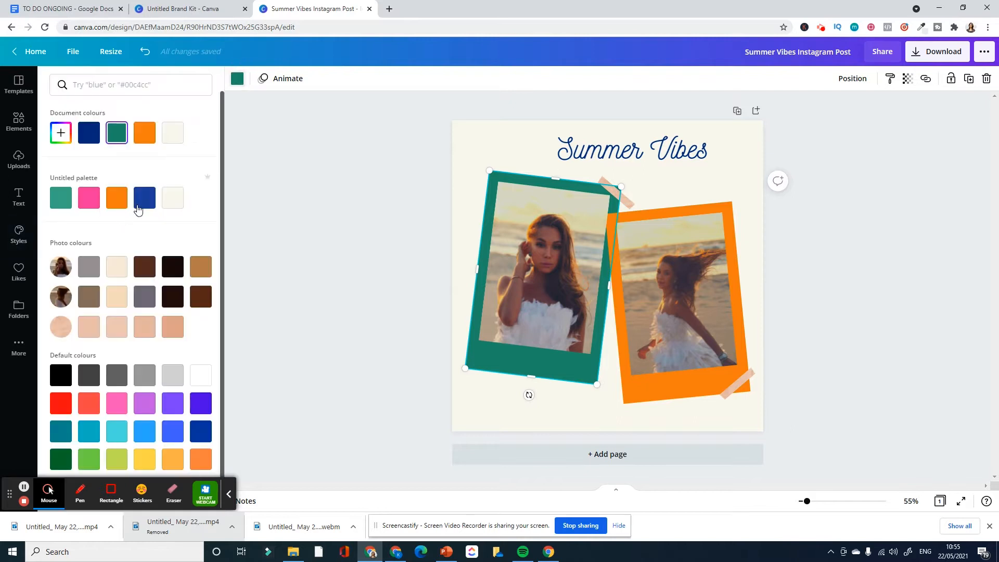
{"action": "left_click", "coordinate": [651, 223]}
{"action": "left_click", "coordinate": [89, 198]}
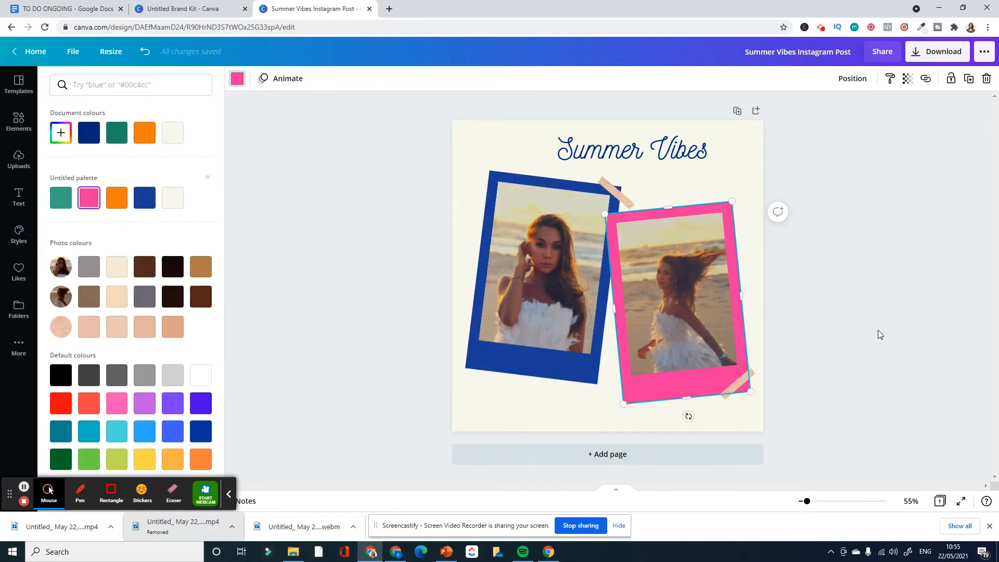
- Apply the Life Savers brand font to the Summer Vibes title and colour it with the brand pink
{"action": "left_click", "coordinate": [671, 156]}
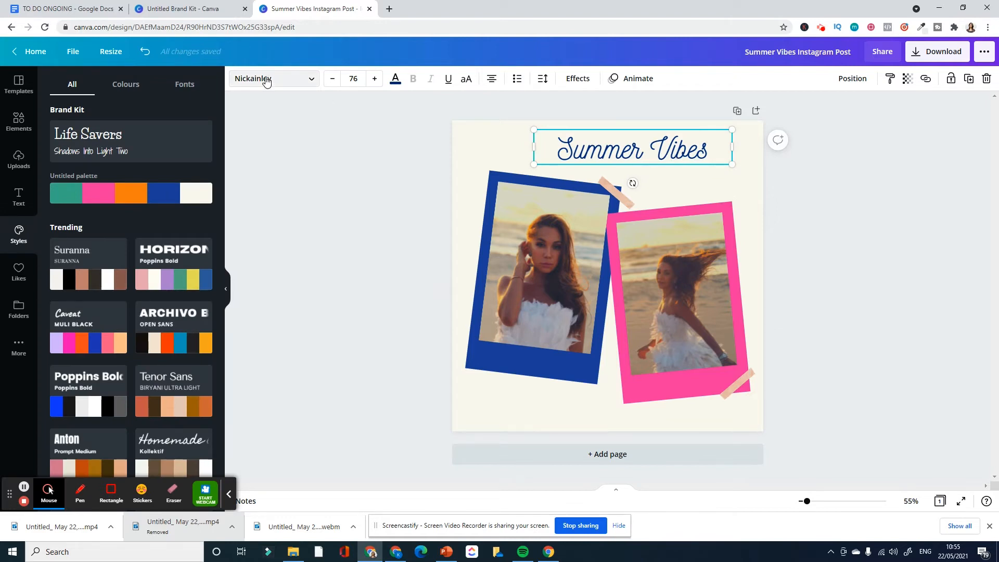
{"action": "left_click", "coordinate": [108, 137]}
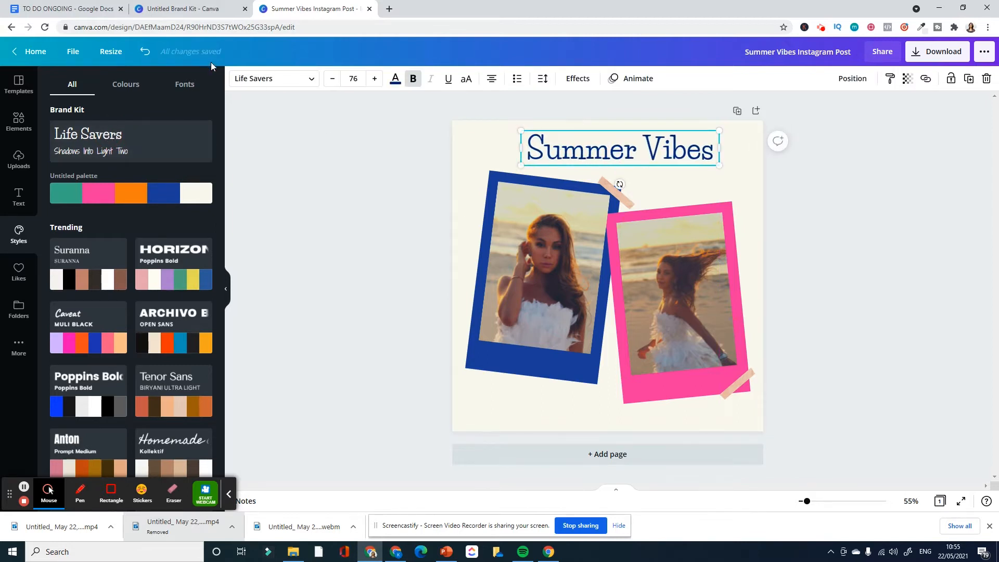
{"action": "left_click", "coordinate": [290, 80]}
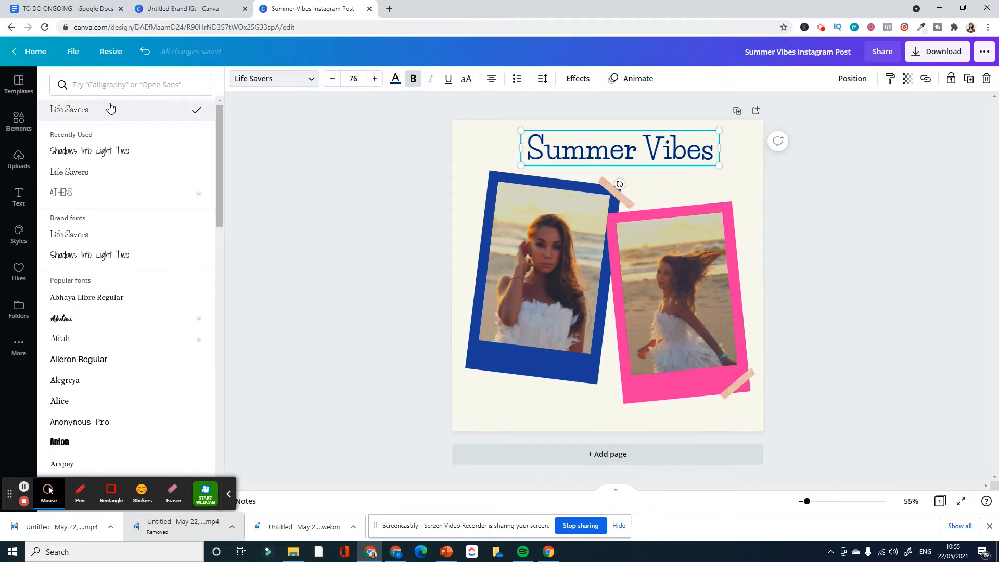
{"action": "left_click", "coordinate": [397, 81]}
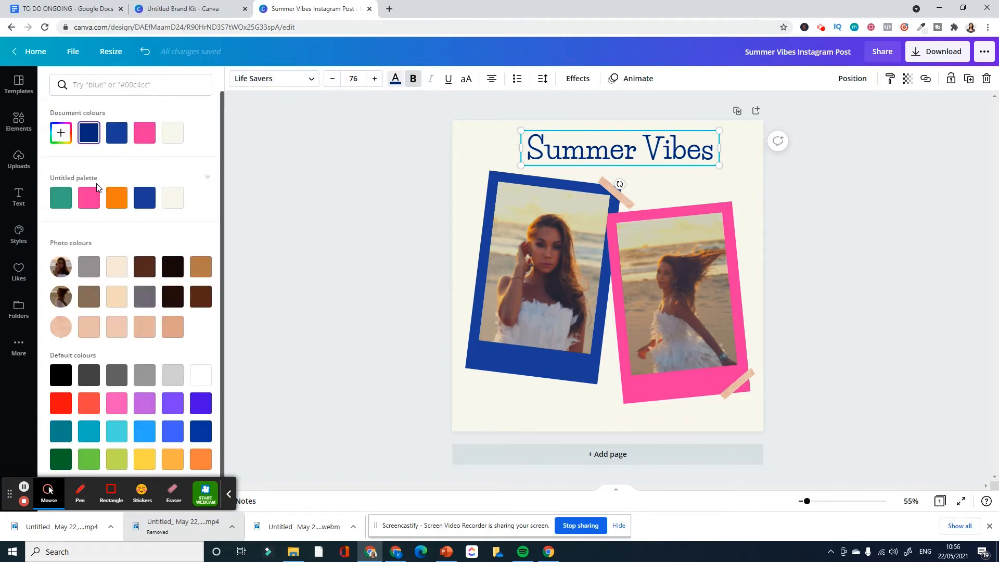
{"action": "left_click", "coordinate": [95, 200]}
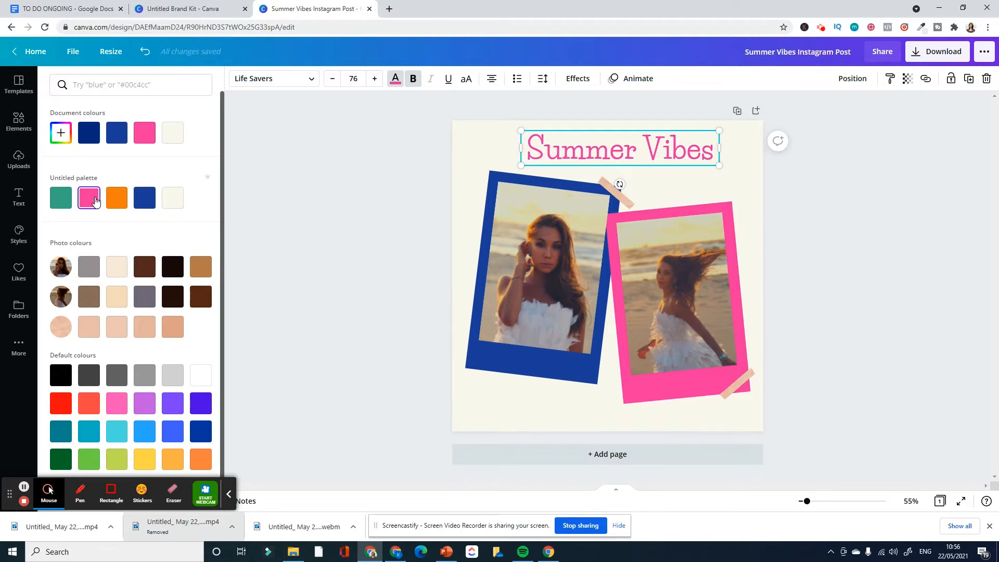
- Recolour the right photo frame with the green of the brand palette
{"action": "left_click", "coordinate": [652, 215]}
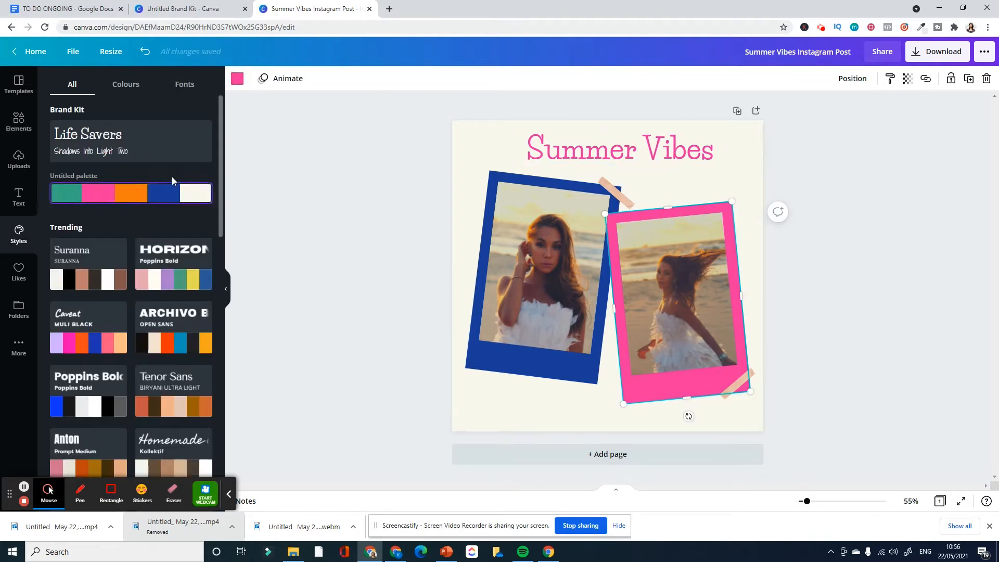
{"action": "left_click", "coordinate": [237, 79]}
{"action": "left_click", "coordinate": [60, 200]}
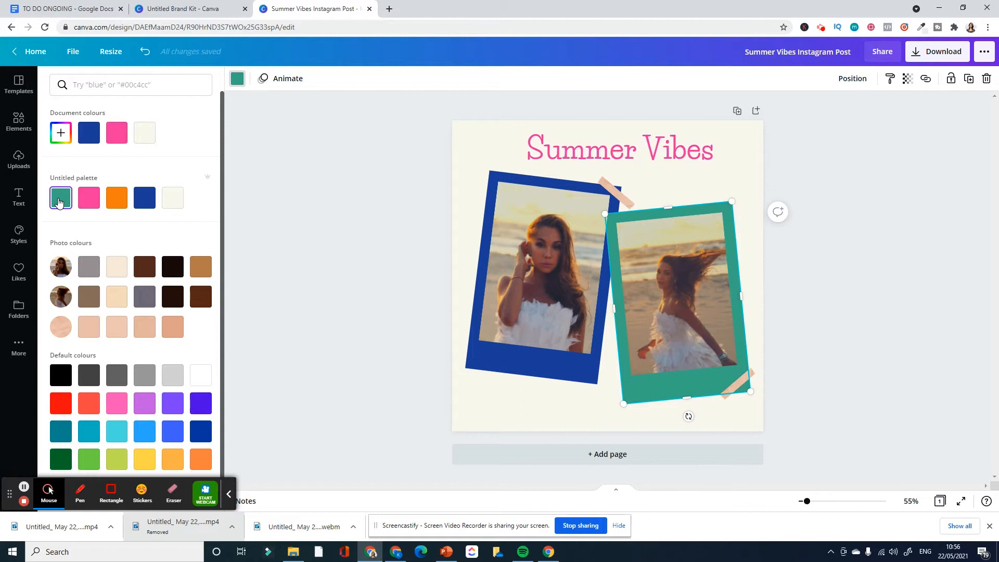
{"action": "left_click", "coordinate": [828, 295]}
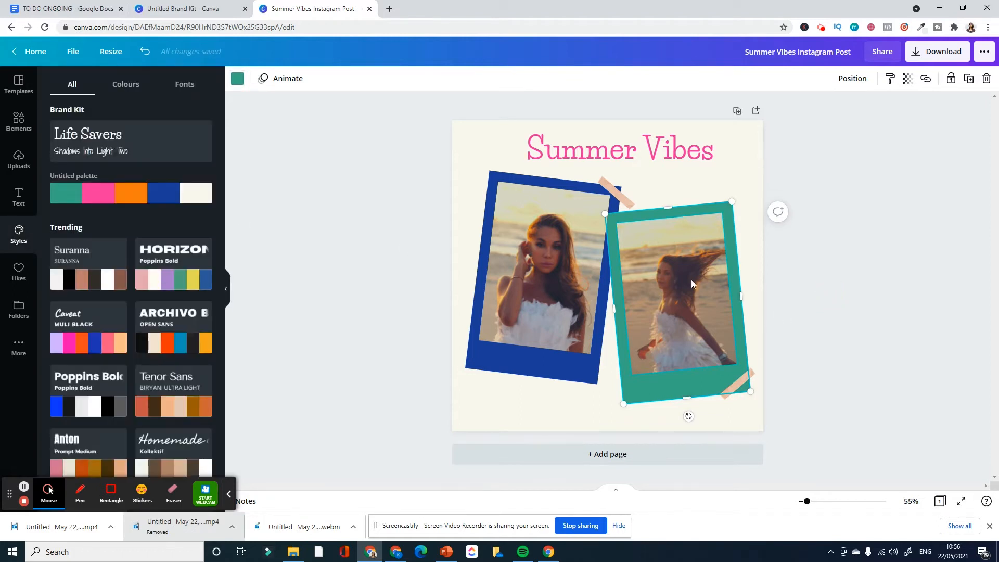
{"action": "double_click", "coordinate": [588, 153]}
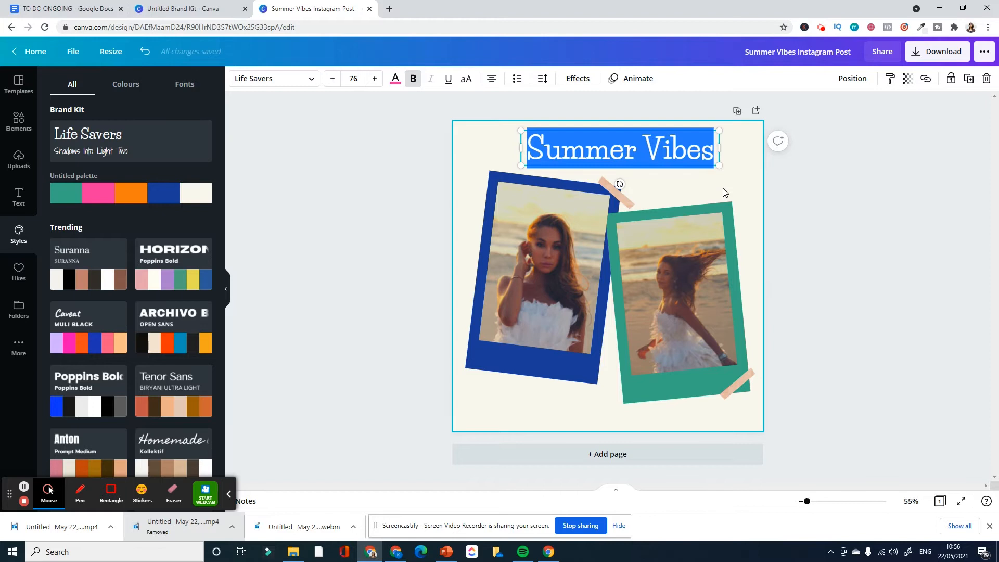
{"action": "left_click", "coordinate": [533, 229]}
{"action": "left_click", "coordinate": [670, 252]}
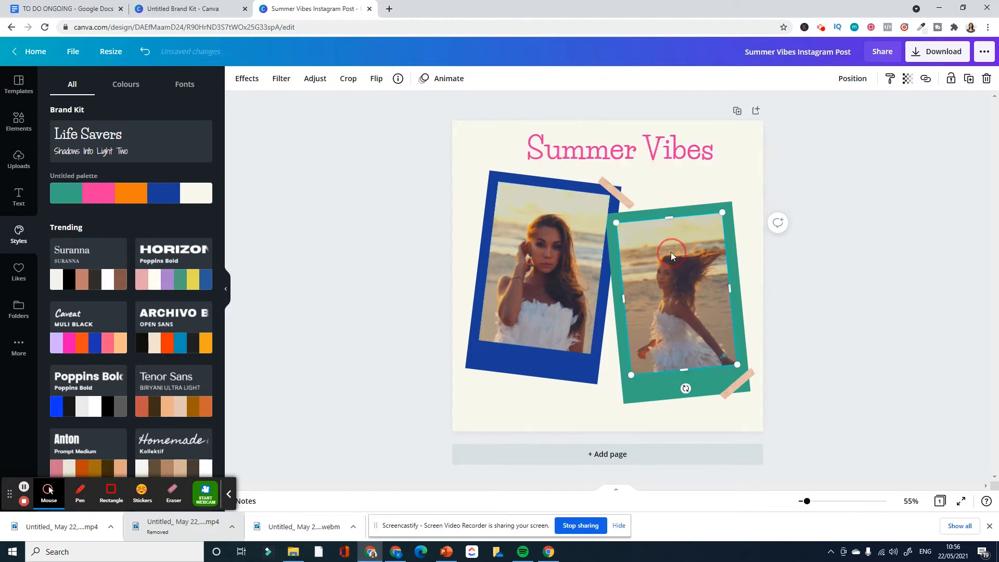
{"action": "left_click", "coordinate": [344, 250]}
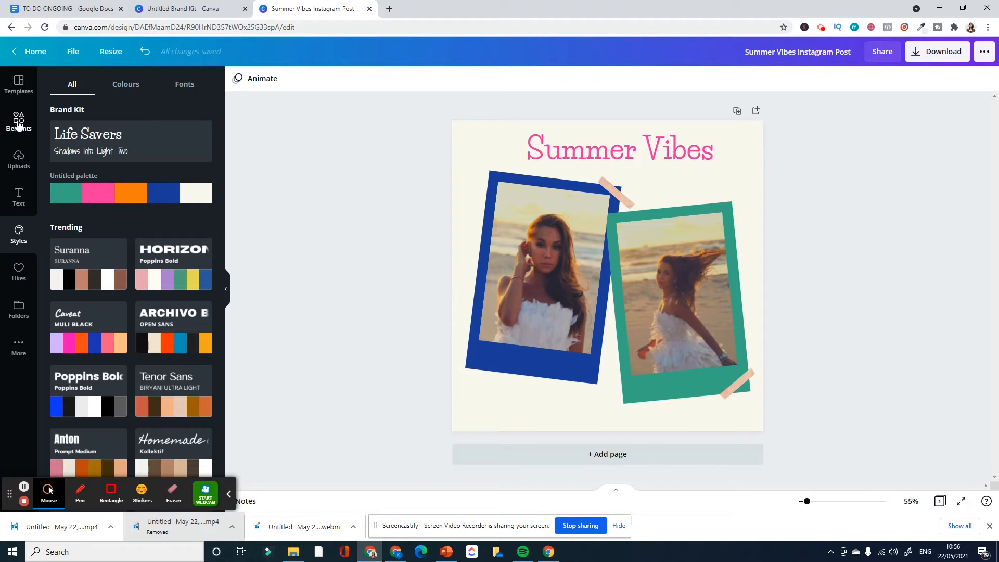
- Open Canva's photo library and set its availability filter to Free
{"action": "left_click", "coordinate": [20, 346]}
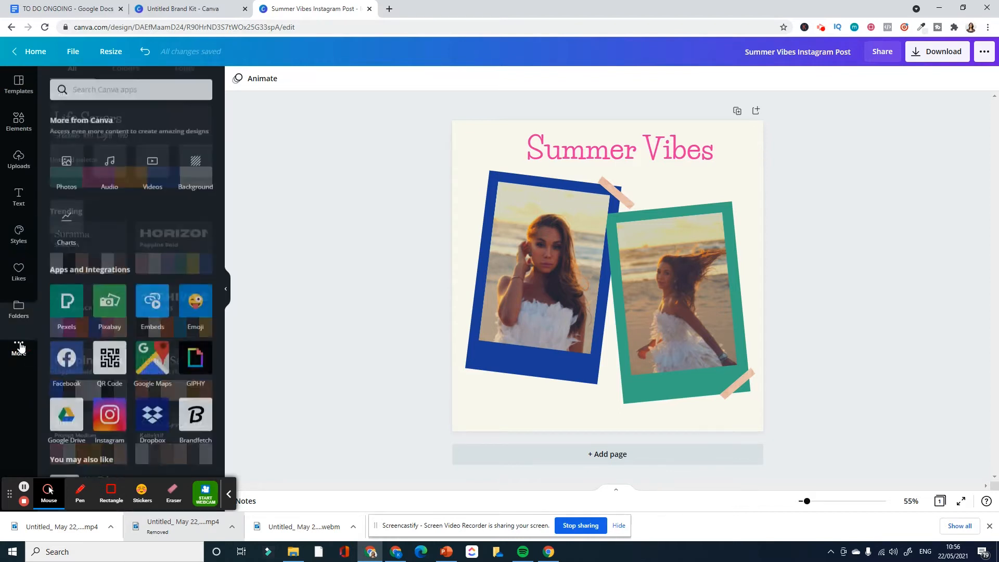
{"action": "left_click", "coordinate": [66, 158]}
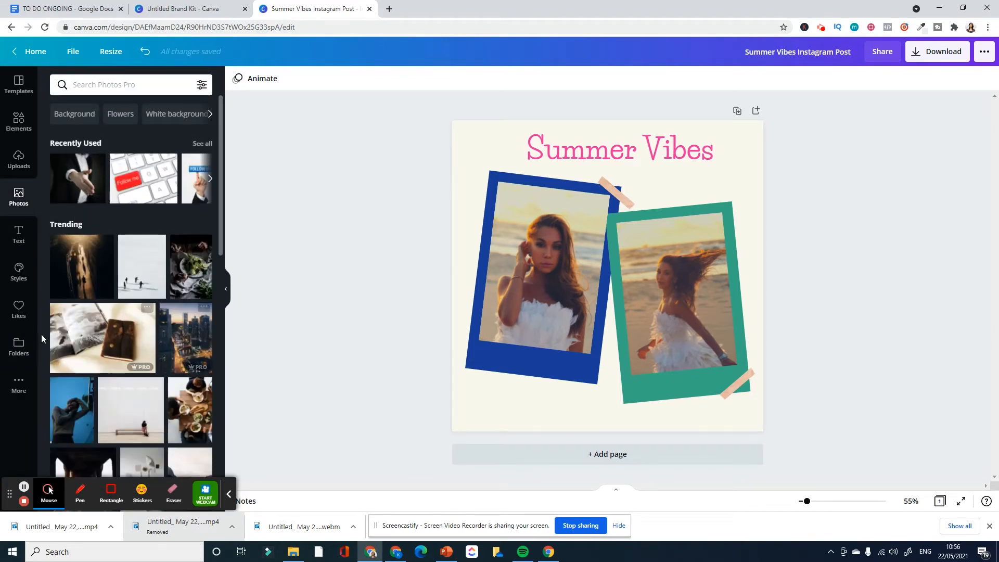
{"action": "mouse_move", "coordinate": [144, 368]}
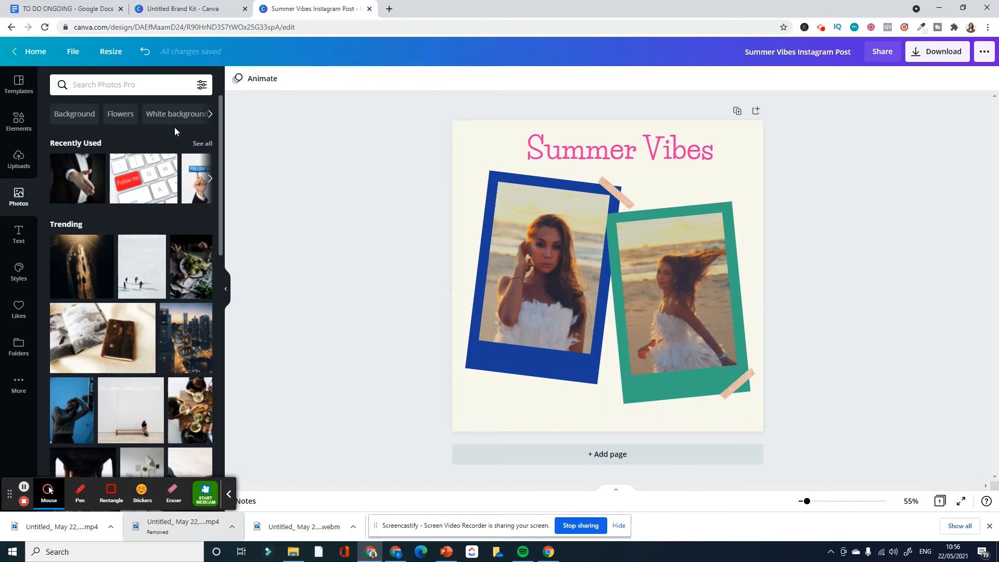
{"action": "left_click", "coordinate": [202, 85]}
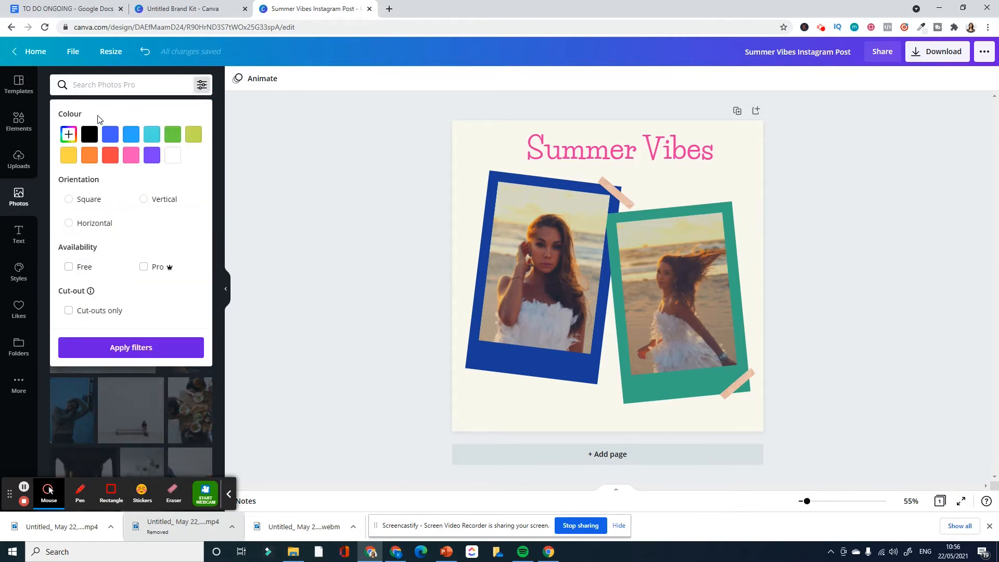
{"action": "left_click", "coordinate": [69, 267]}
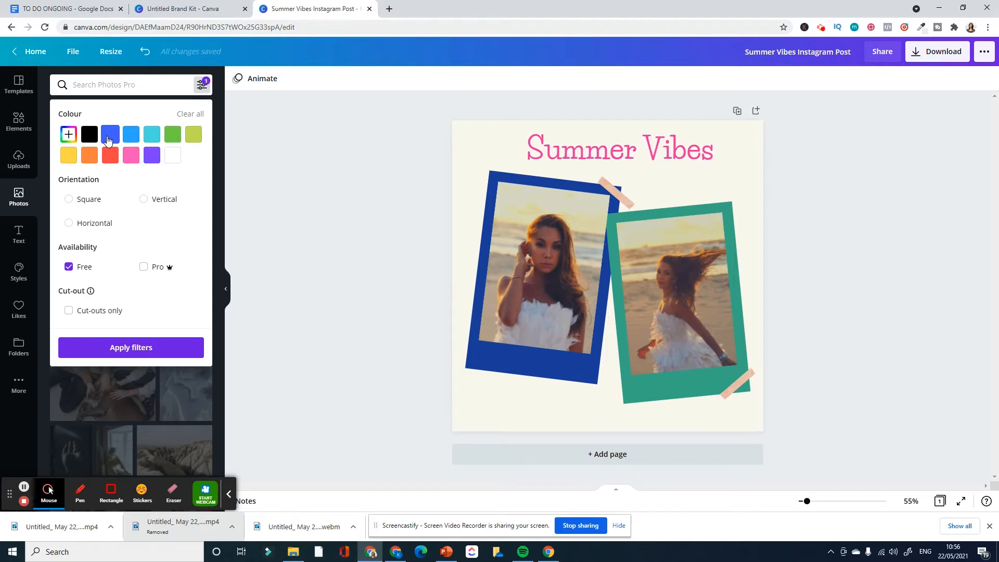
{"action": "left_click", "coordinate": [71, 138]}
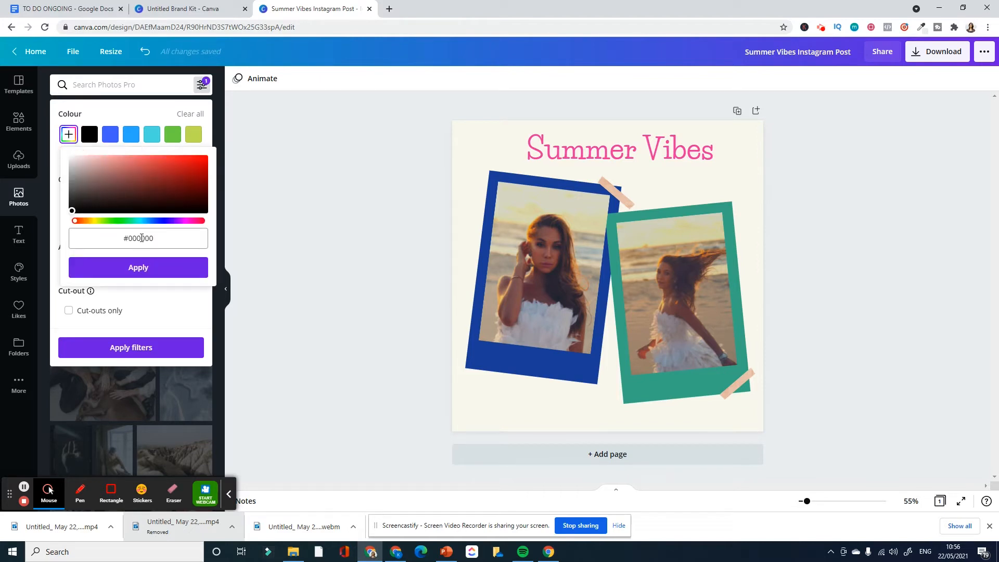
{"action": "left_click", "coordinate": [134, 238]}
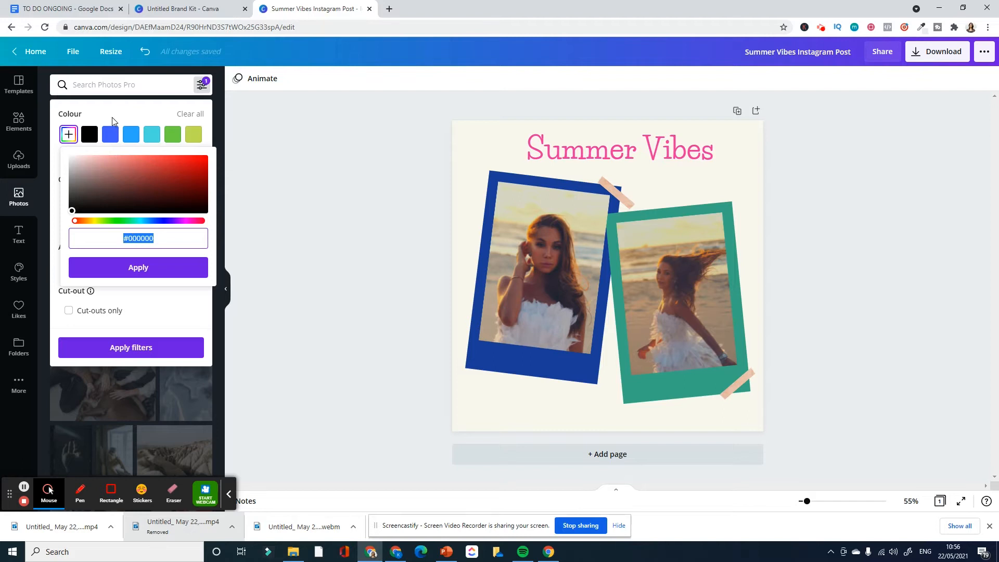
{"action": "left_click", "coordinate": [112, 117]}
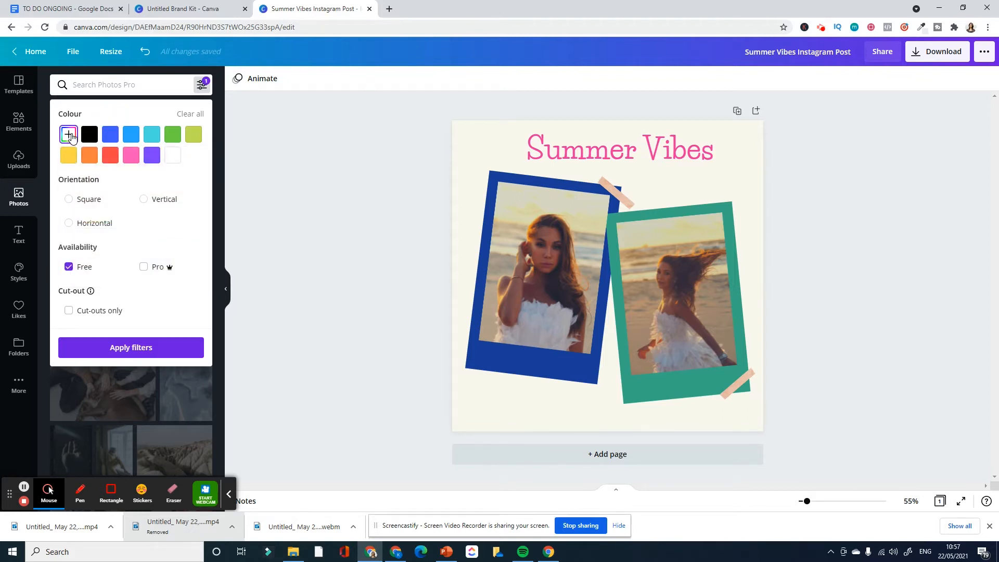
- Filter the free stock photos by blue and browse the matching images
{"action": "left_click", "coordinate": [110, 136]}
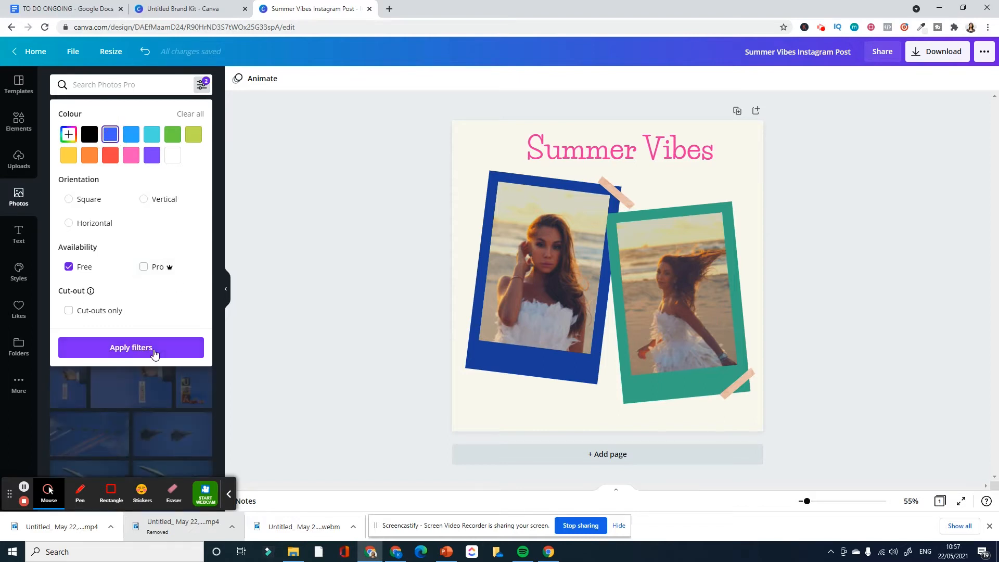
{"action": "left_click", "coordinate": [154, 348]}
{"action": "scroll", "coordinate": [167, 397], "scroll_direction": "down", "scroll_amount": 10}
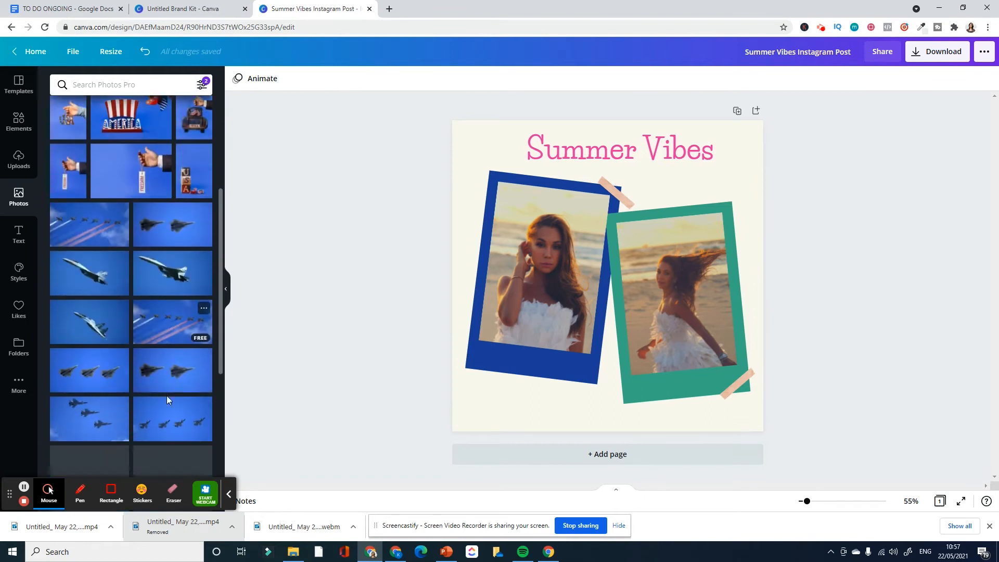
{"action": "scroll", "coordinate": [130, 234], "scroll_direction": "up", "scroll_amount": 2}
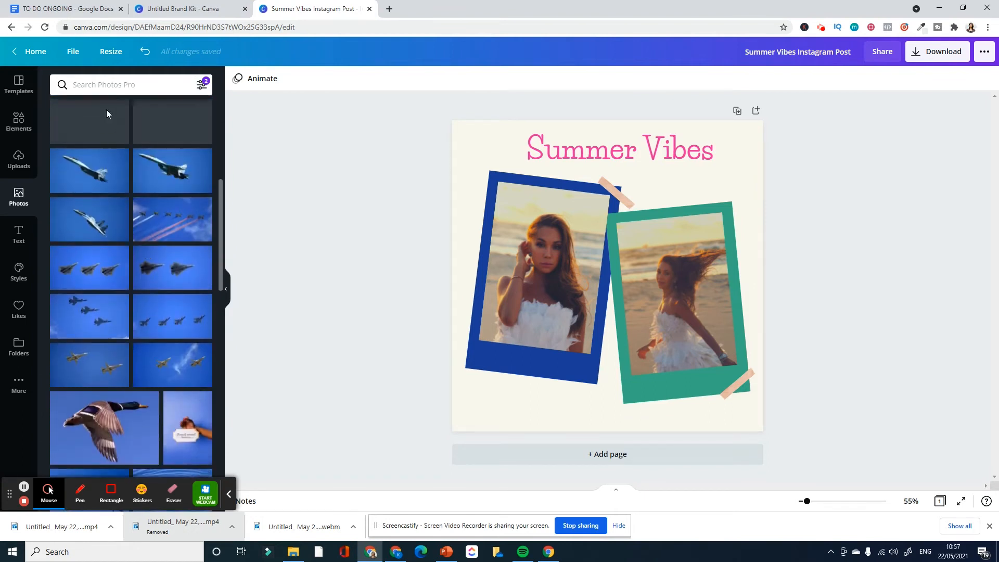
- Search the free blue photos for "social media" and for "social"
{"action": "left_click", "coordinate": [111, 84]}
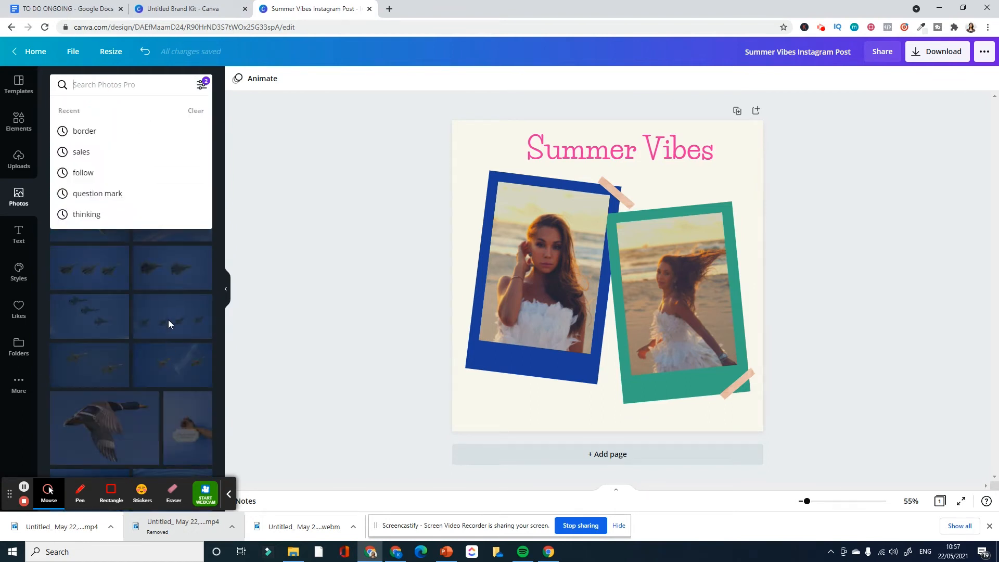
{"action": "type", "text": "social media"}
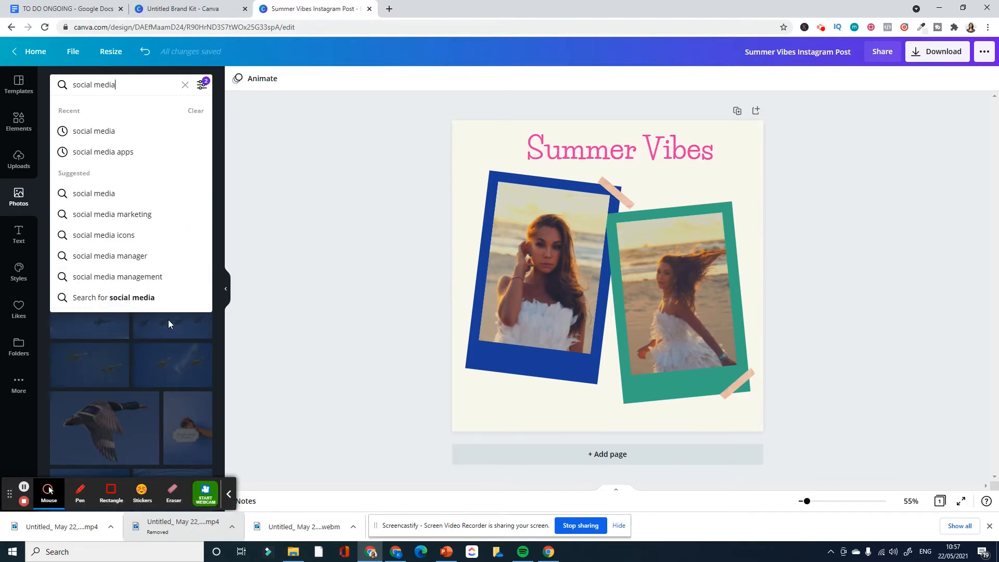
{"action": "key", "text": "Return"}
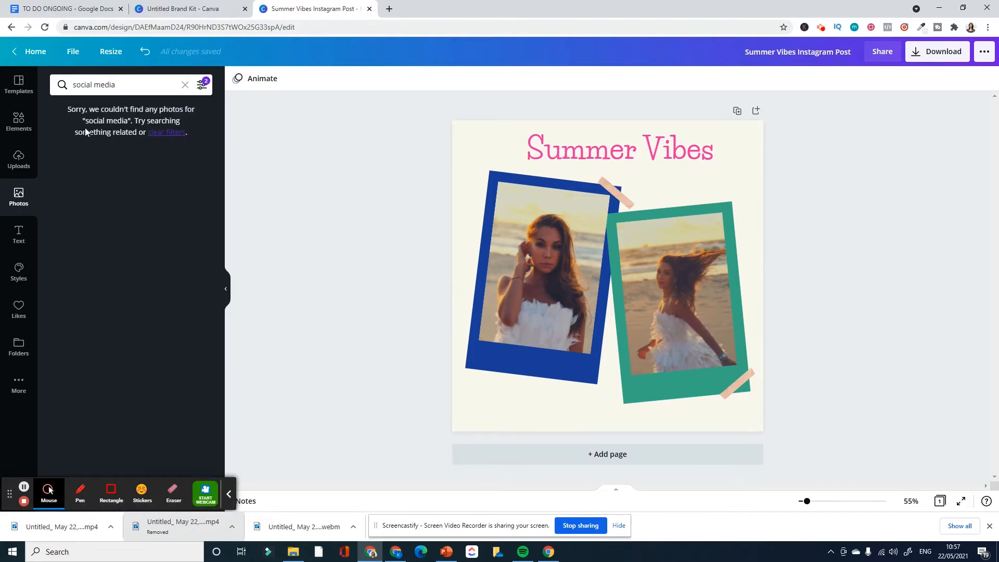
{"action": "double_click", "coordinate": [99, 86]}
{"action": "key", "text": "BackSpace"}
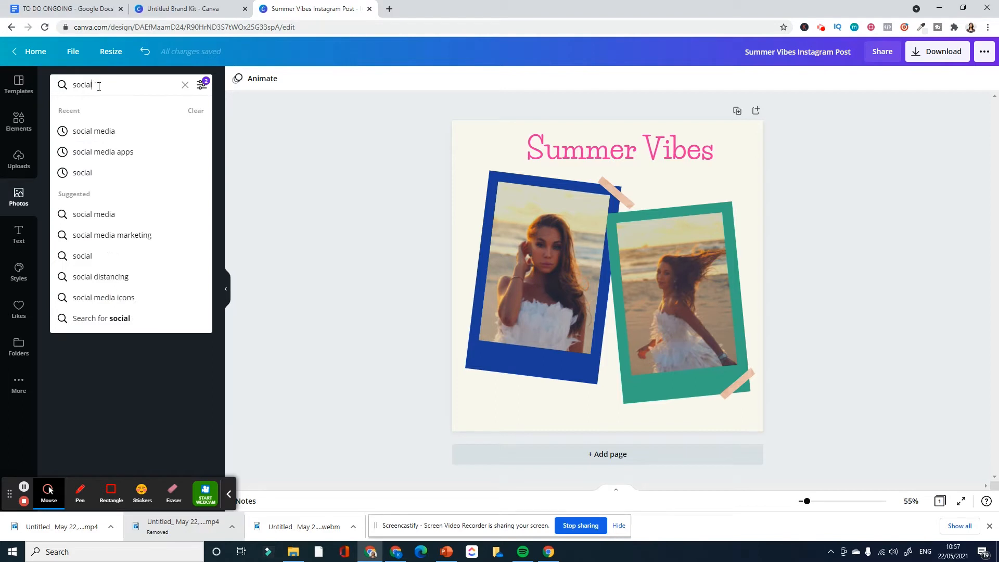
{"action": "key", "text": "Return"}
- Replace the photo search term and search for "like"
{"action": "double_click", "coordinate": [87, 85]}
{"action": "key", "text": "BackSpace"}
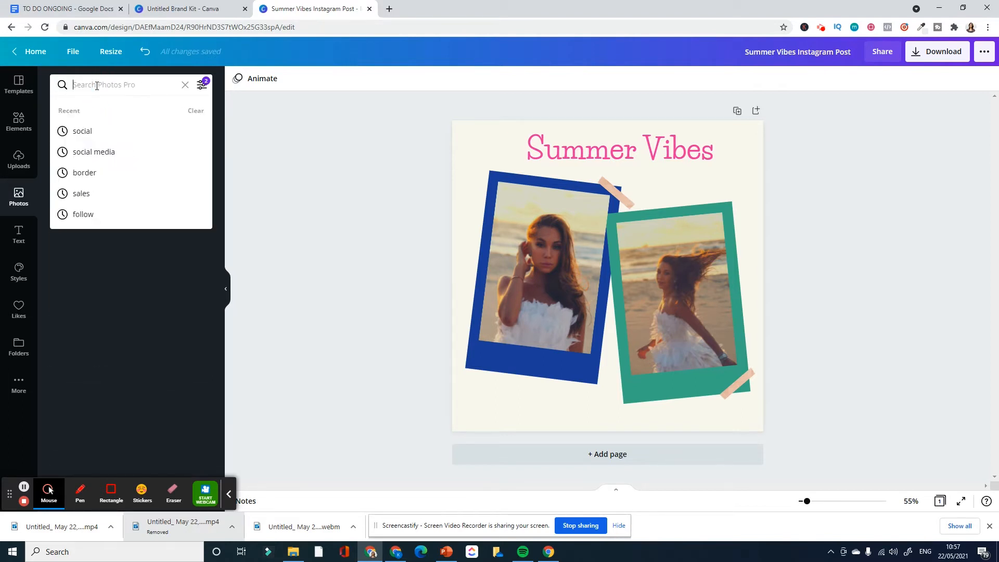
{"action": "type", "text": "like"}
{"action": "key", "text": "Return"}
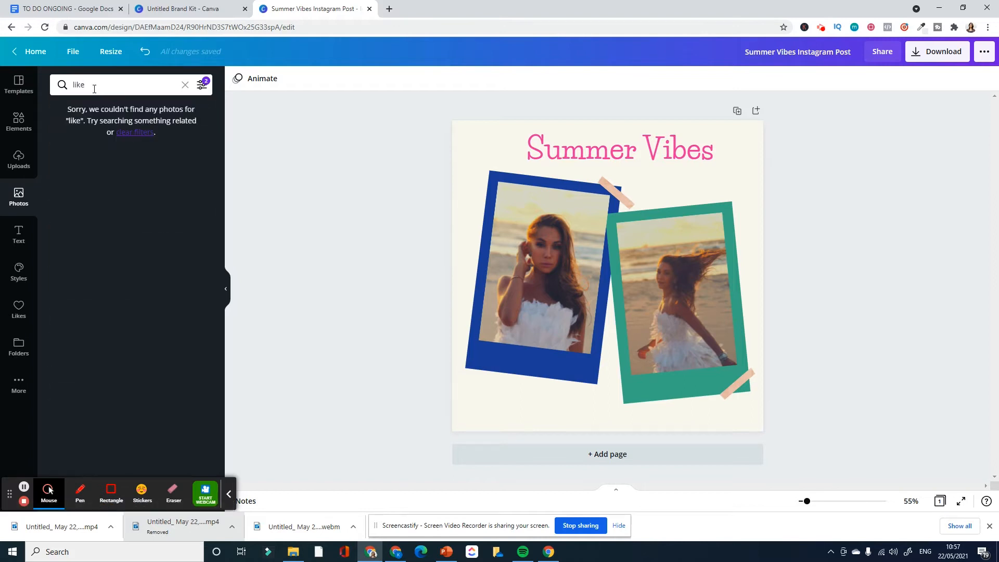
- Search the photos for "heart" and place the picture of two hearts on blue planks in the blue frame
{"action": "double_click", "coordinate": [82, 85]}
{"action": "type", "text": "heart"}
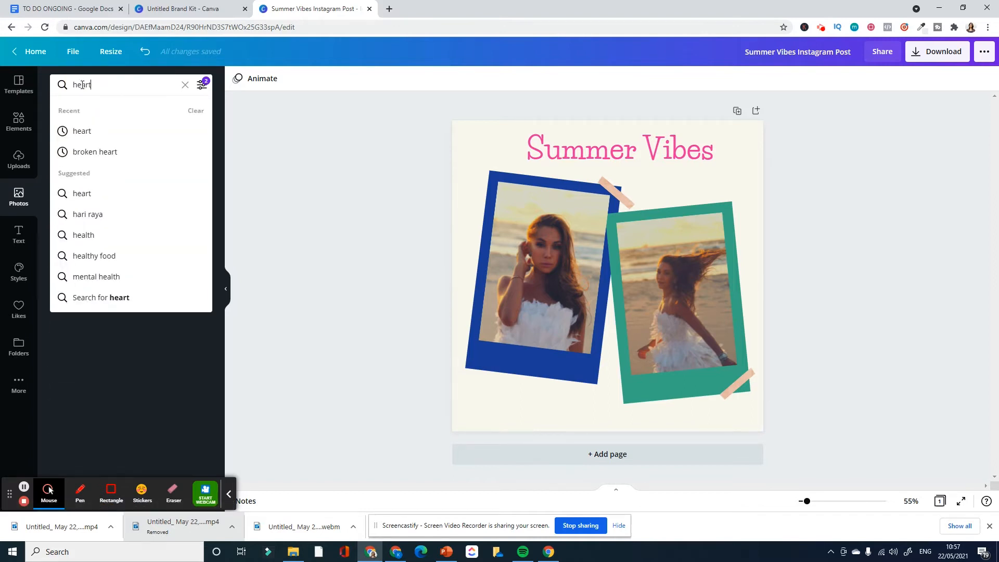
{"action": "key", "text": "Return"}
{"action": "left_click_drag", "start_coordinate": [89, 168], "coordinate": [538, 230]}
{"action": "double_click", "coordinate": [537, 230]}
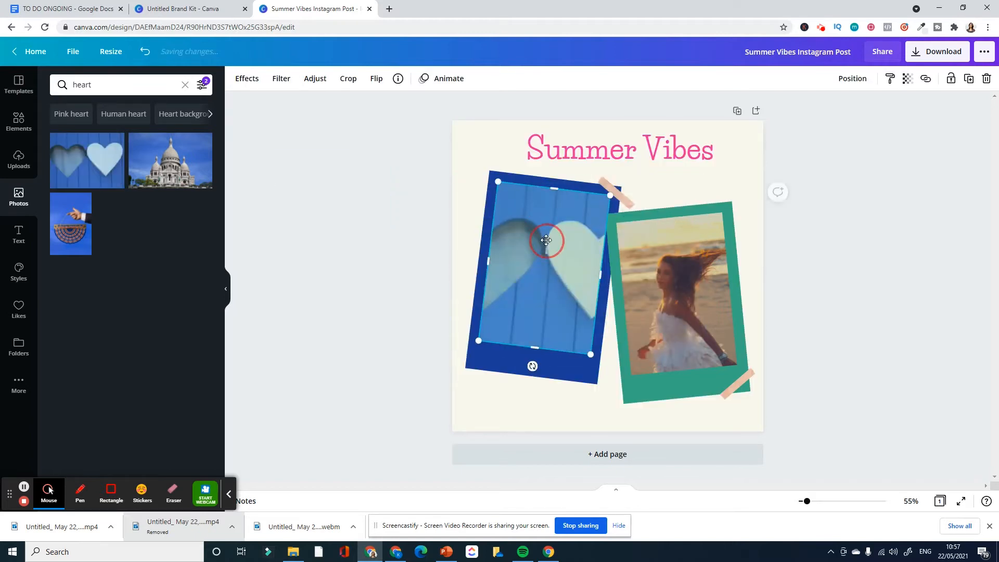
- Shift the heart photo within the blue frame so that only the white heart is centred in it
{"action": "left_click", "coordinate": [338, 220]}
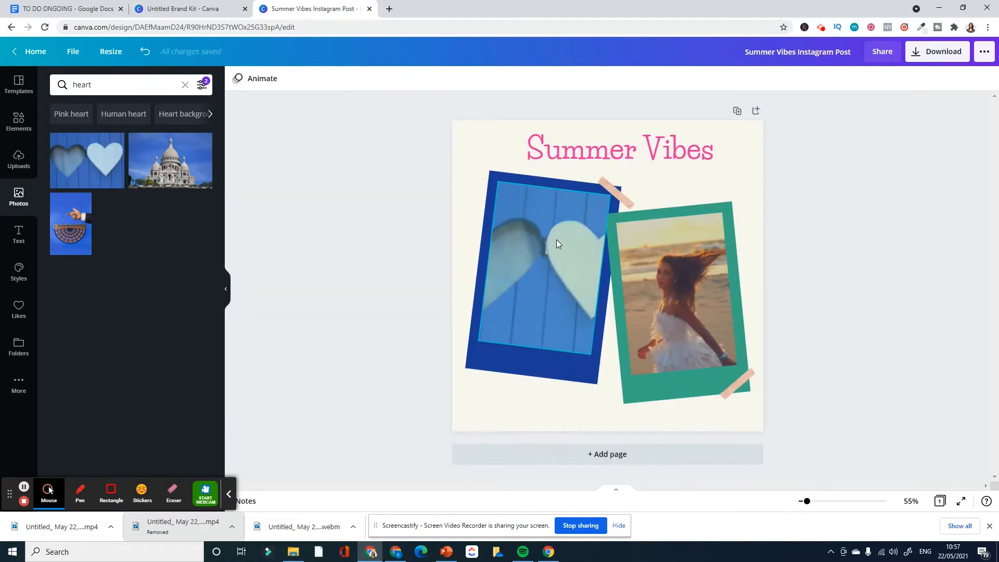
{"action": "double_click", "coordinate": [541, 244]}
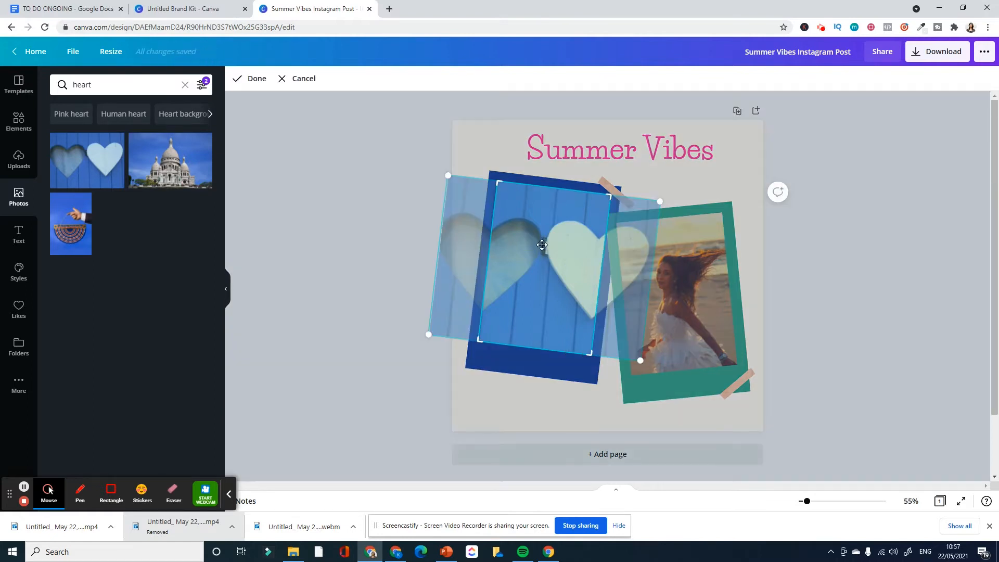
{"action": "left_click_drag", "start_coordinate": [546, 246], "coordinate": [484, 239]}
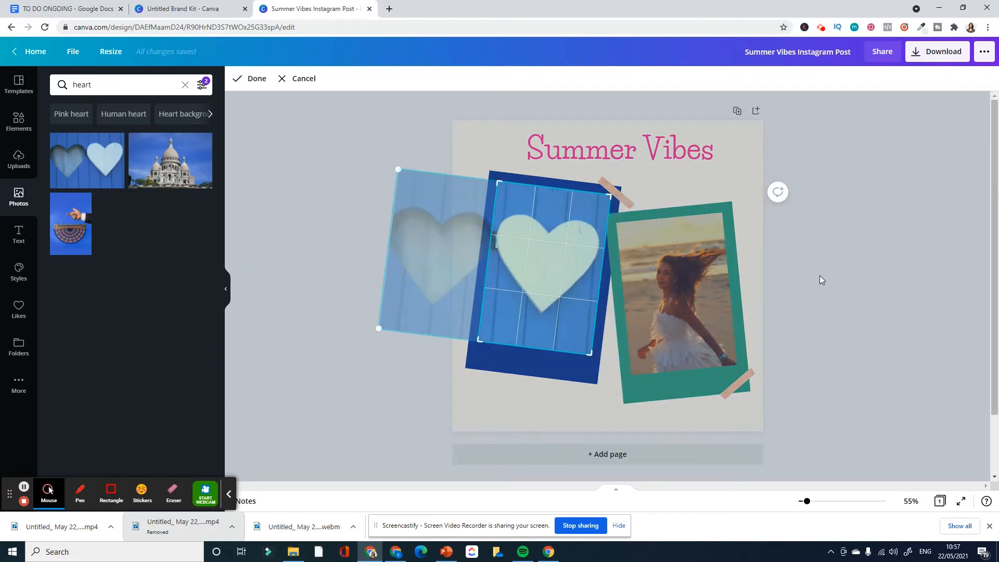
{"action": "left_click", "coordinate": [848, 280]}
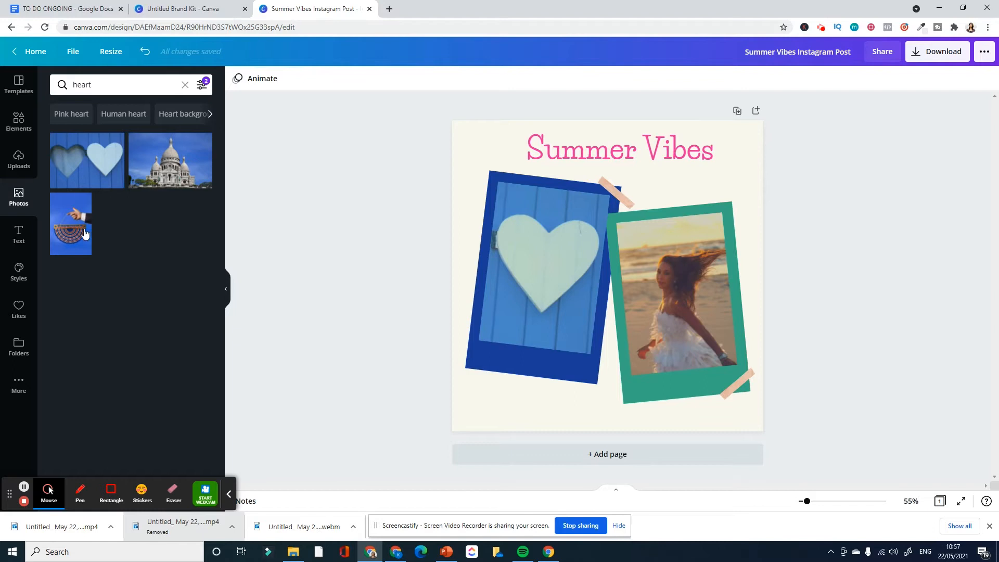
- Place the photo of the white domed church in the green frame
{"action": "left_click_drag", "start_coordinate": [177, 177], "coordinate": [697, 308]}
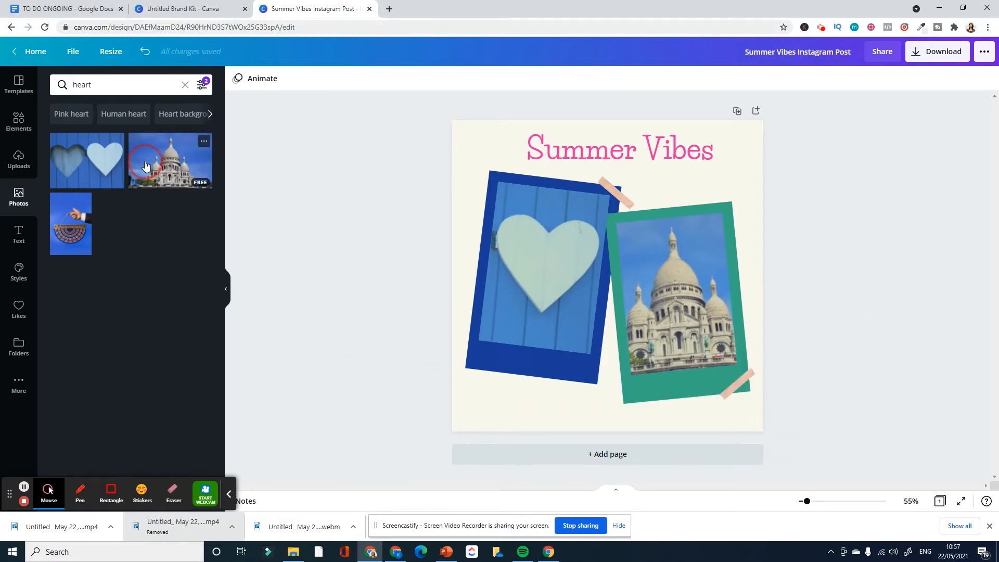
{"action": "left_click_drag", "start_coordinate": [145, 166], "coordinate": [677, 285]}
{"action": "left_click", "coordinate": [829, 217]}
- Replace the Summer Vibes title text with "Love"
{"action": "double_click", "coordinate": [596, 151]}
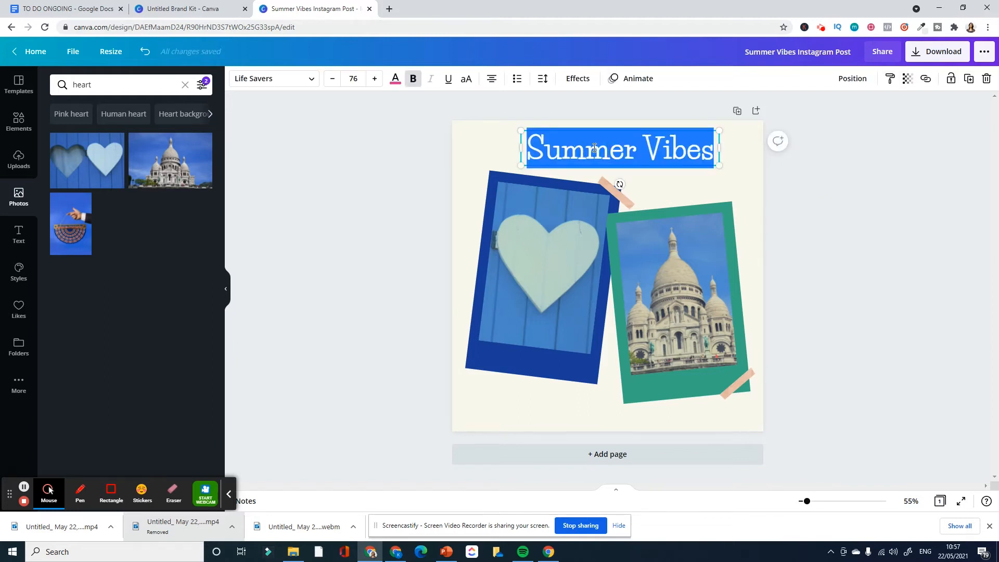
{"action": "type", "text": "Love"}
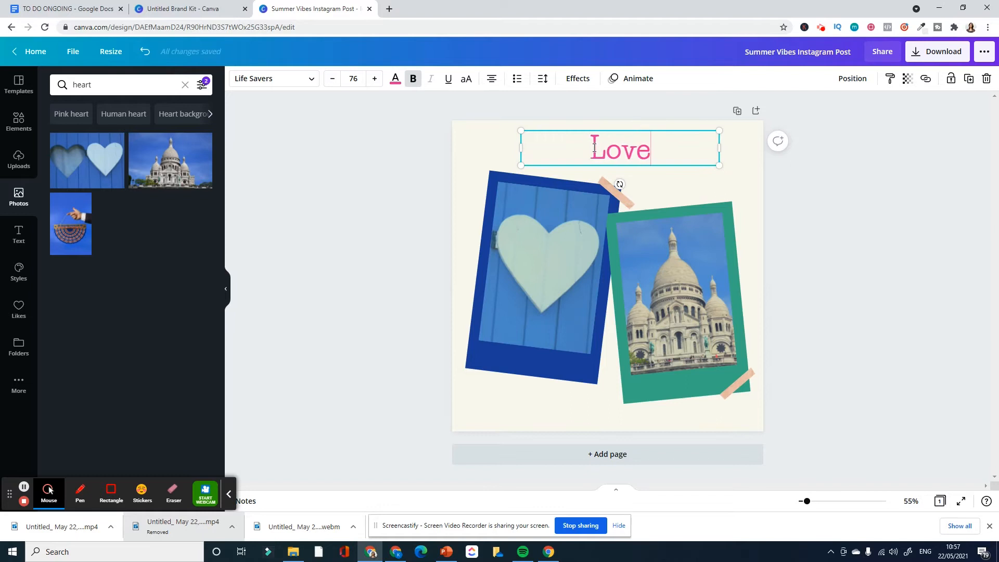
{"action": "key", "text": "Escape"}
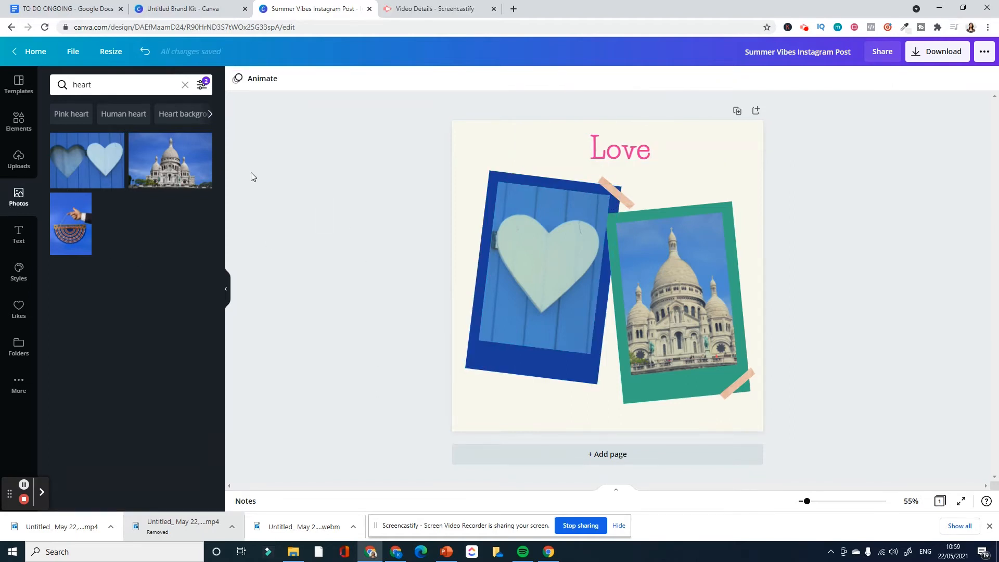
- View the media upload sources and the device file picker, then close the picker without choosing a file
{"action": "left_click", "coordinate": [22, 164]}
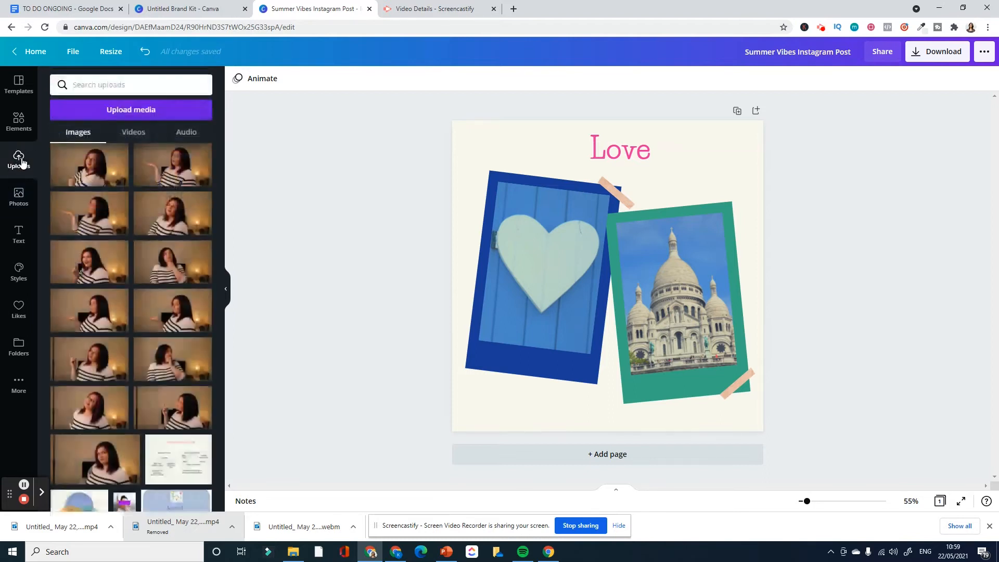
{"action": "left_click", "coordinate": [101, 109]}
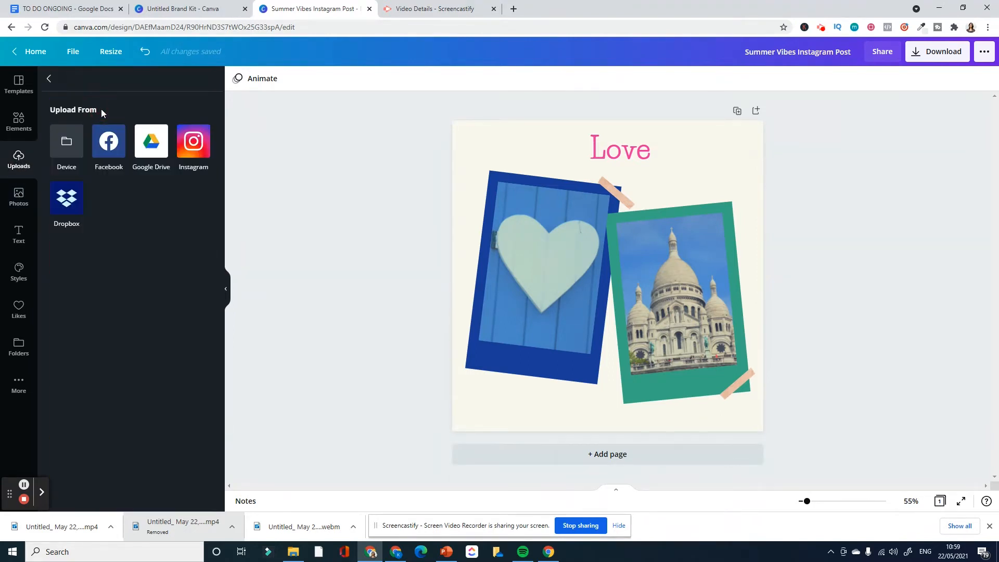
{"action": "left_click", "coordinate": [67, 142]}
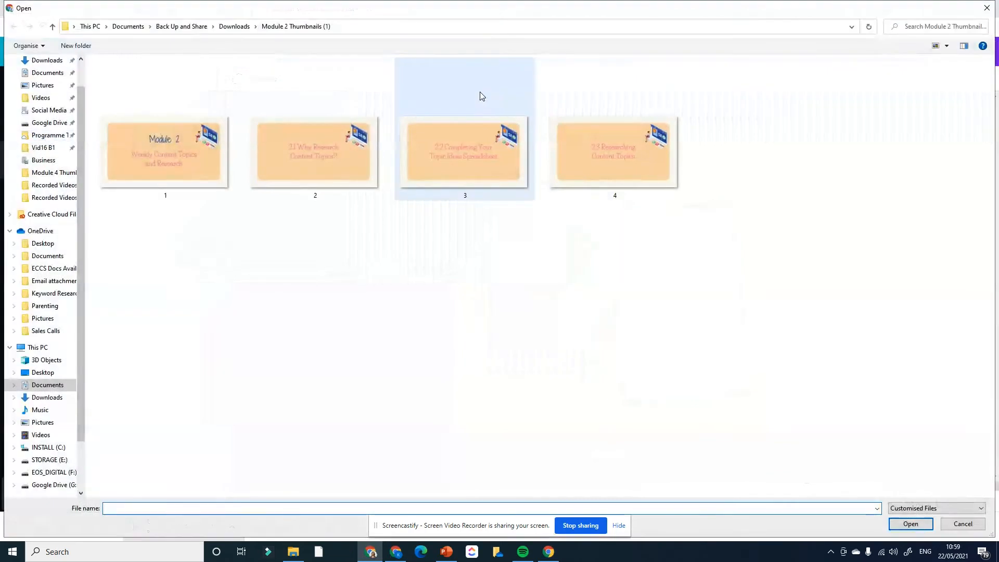
{"action": "left_click", "coordinate": [975, 13]}
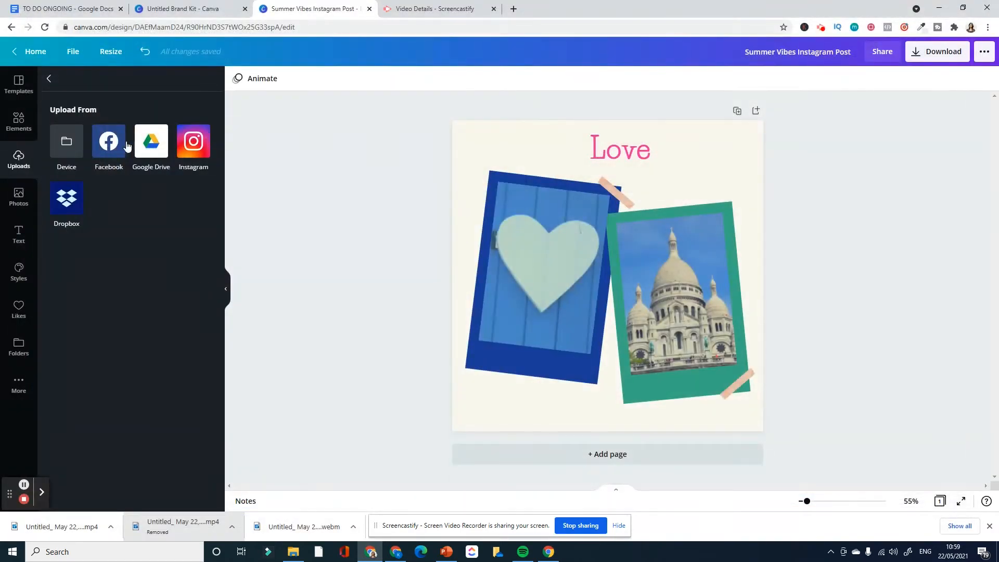
- Return to the uploaded images and place a photo of the woman in the striped top in the blue frame
{"action": "left_click", "coordinate": [49, 81]}
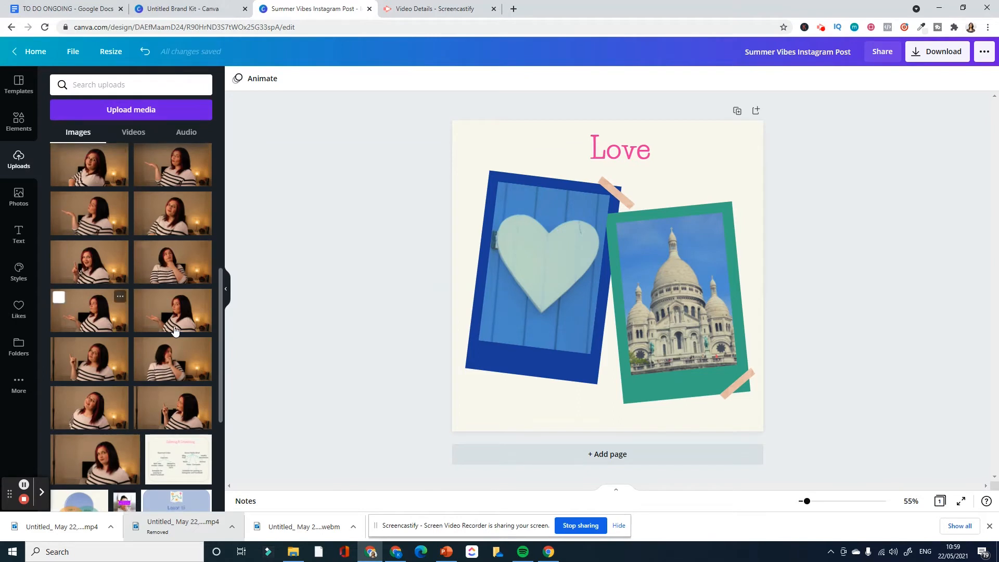
{"action": "left_click_drag", "start_coordinate": [181, 218], "coordinate": [526, 267]}
{"action": "left_click", "coordinate": [255, 240]}
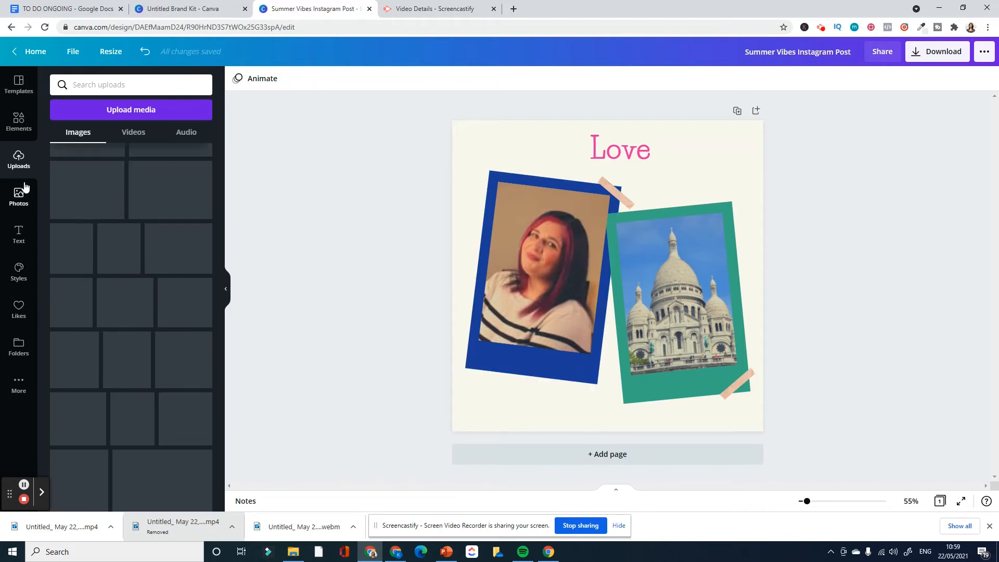
- Show the uploaded videos and place the 25.5 s clip in the green frame
{"action": "left_click", "coordinate": [135, 140]}
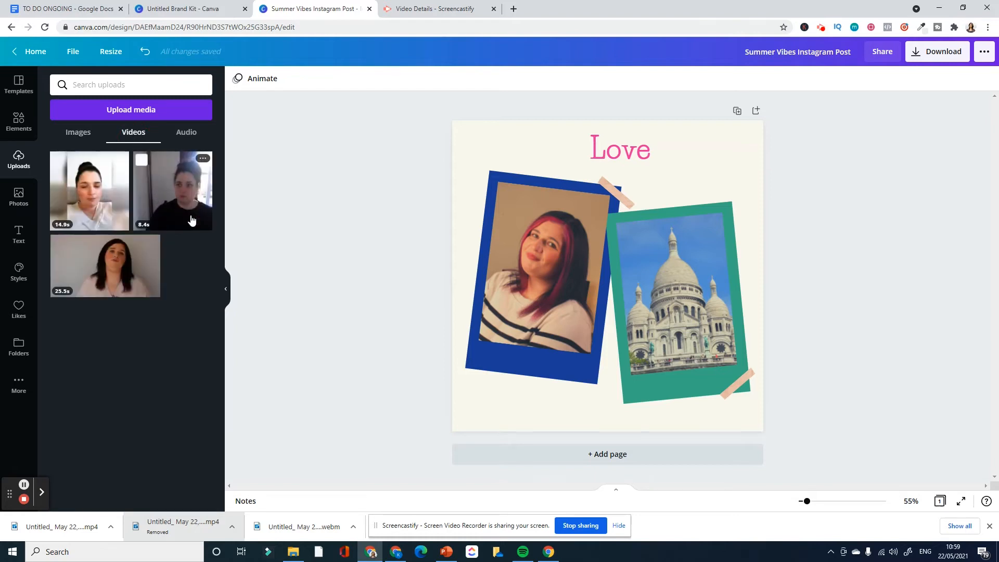
{"action": "left_click", "coordinate": [99, 268]}
{"action": "left_click_drag", "start_coordinate": [128, 274], "coordinate": [670, 293]}
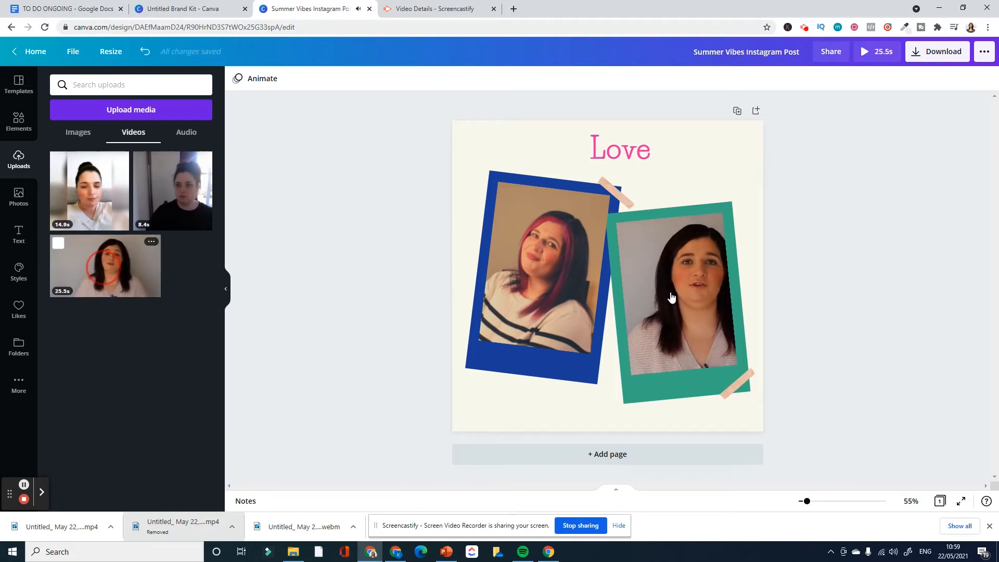
{"action": "left_click", "coordinate": [670, 294]}
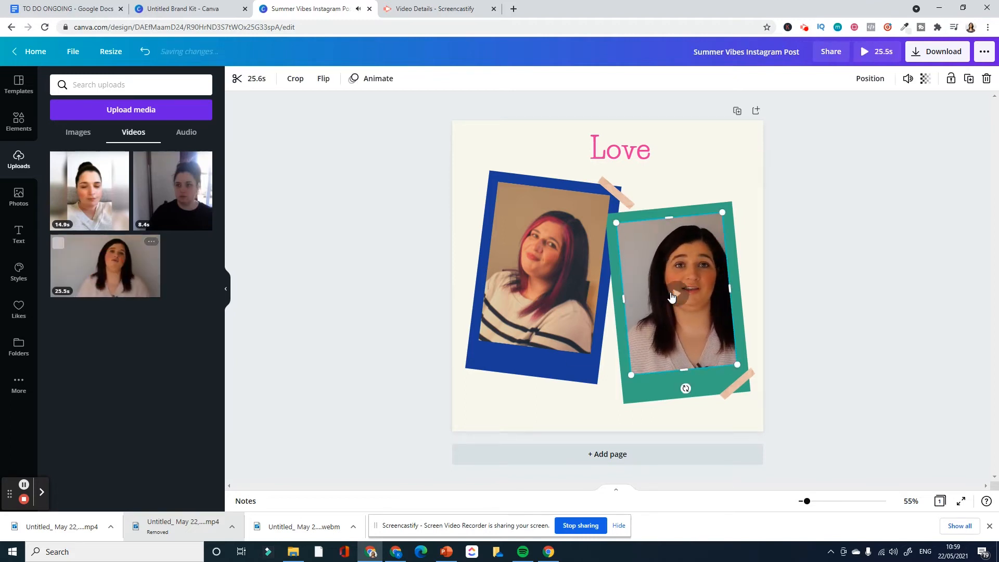
{"action": "left_click", "coordinate": [839, 237]}
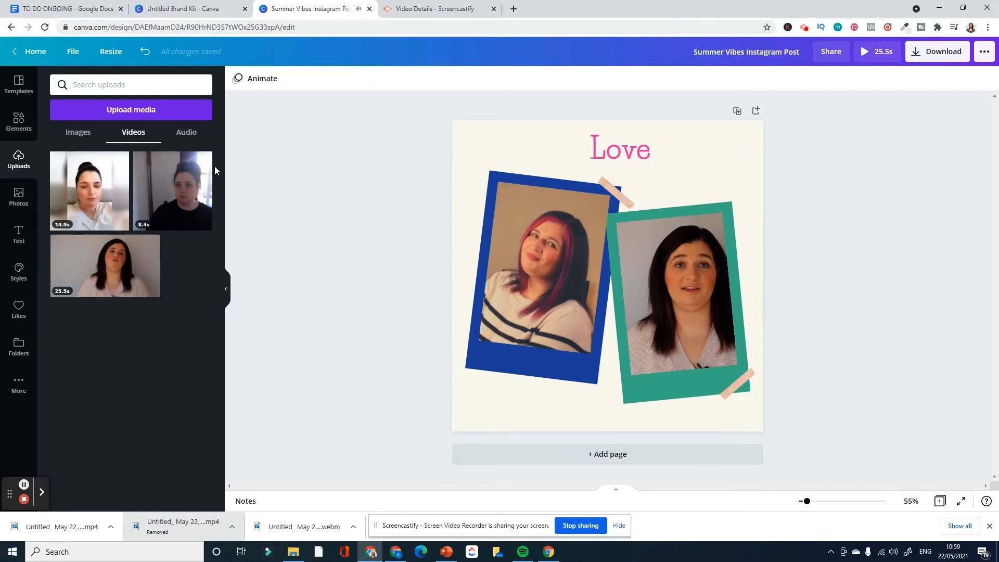
- Browse the Elements library, examining its graphics, photos, videos, audio, charts and frames
{"action": "left_click", "coordinate": [20, 120]}
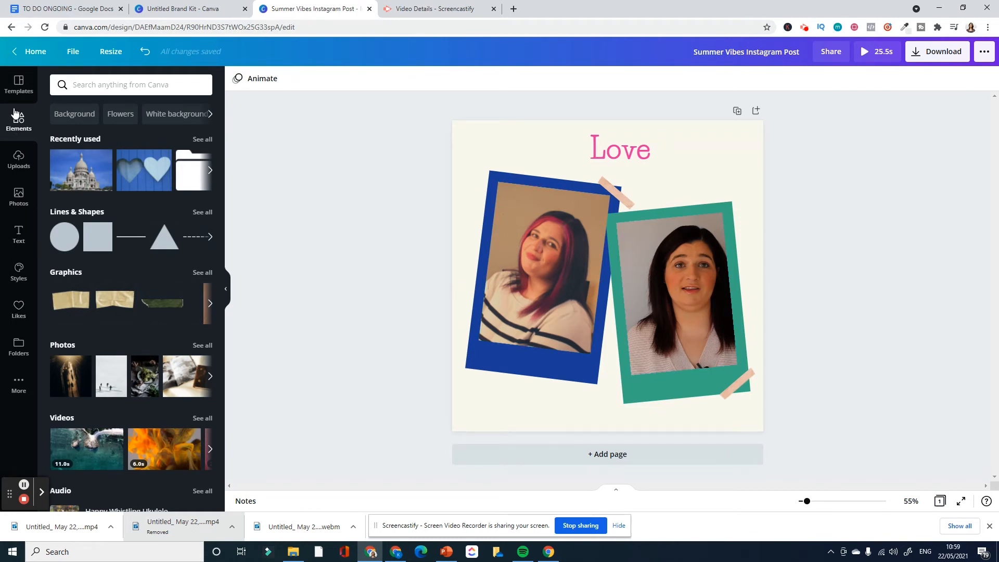
{"action": "left_click", "coordinate": [16, 127]}
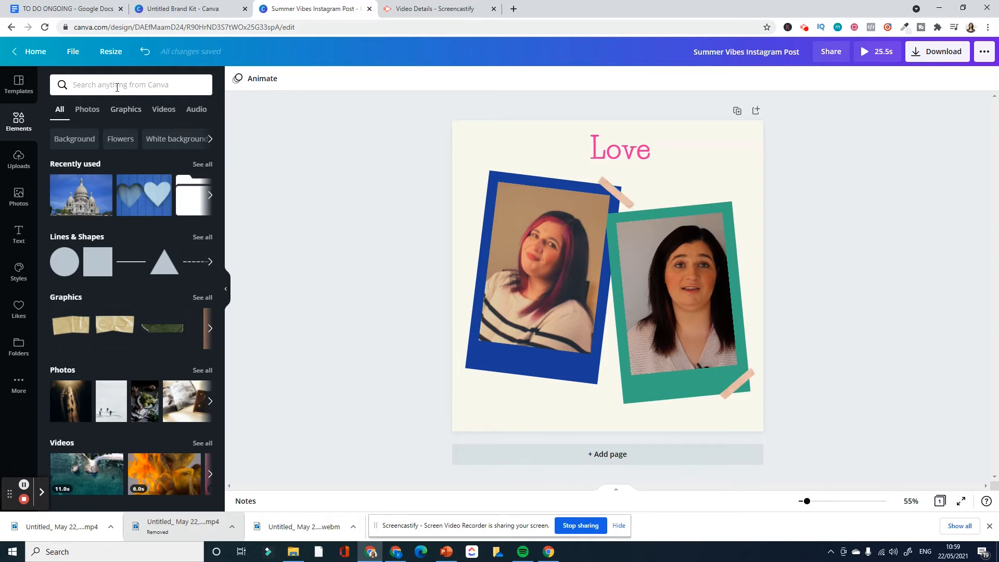
{"action": "left_click", "coordinate": [210, 330]}
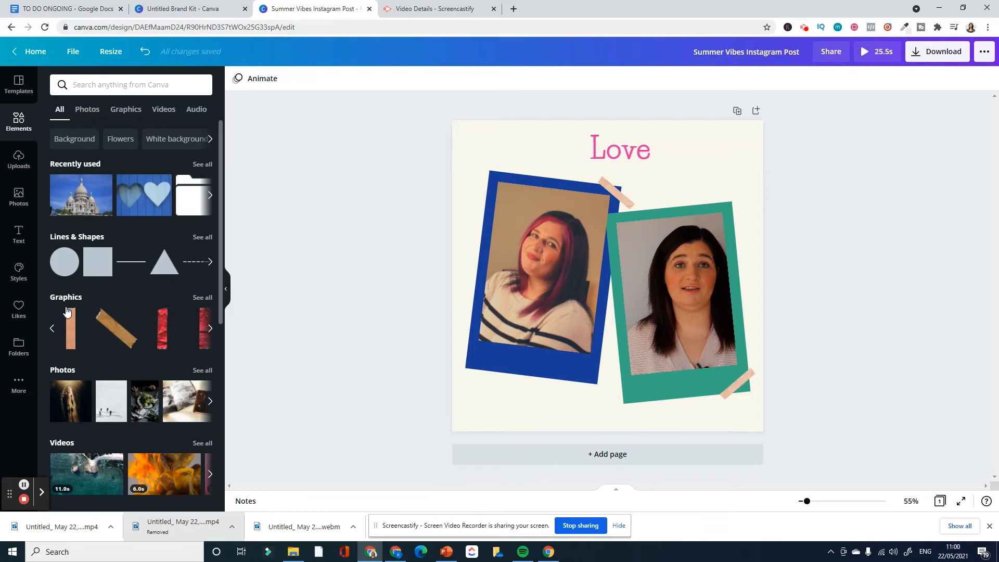
{"action": "scroll", "coordinate": [183, 352], "scroll_direction": "down", "scroll_amount": 3}
{"action": "scroll", "coordinate": [184, 354], "scroll_direction": "down", "scroll_amount": 3}
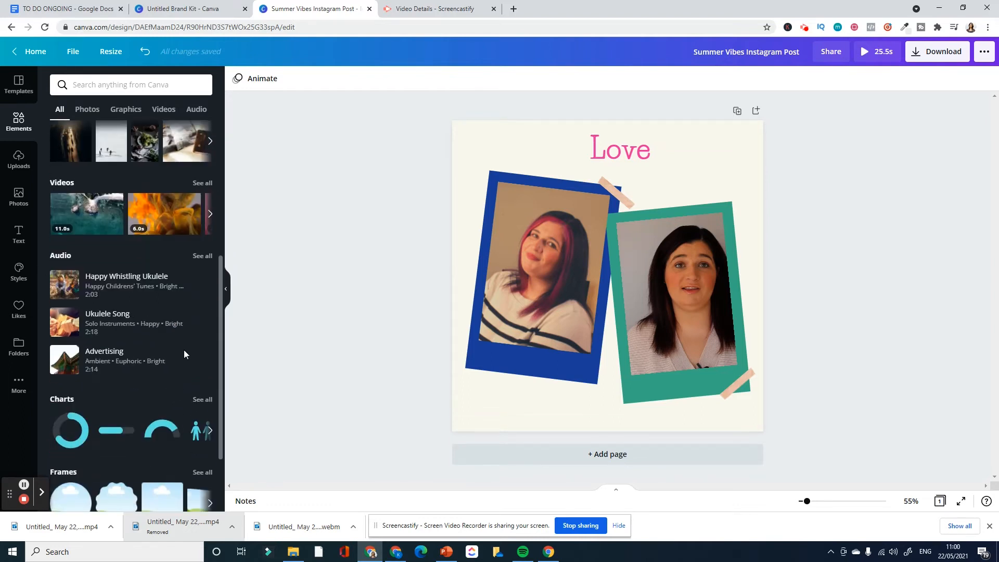
{"action": "scroll", "coordinate": [184, 354], "scroll_direction": "down", "scroll_amount": 1}
{"action": "scroll", "coordinate": [181, 352], "scroll_direction": "up", "scroll_amount": 7}
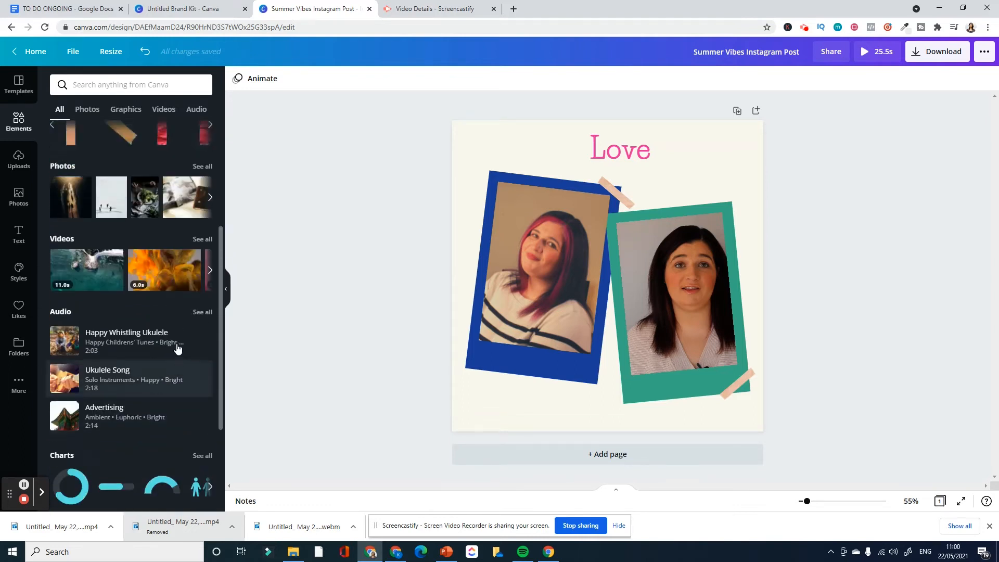
- Search the Elements library for "heart" and filter the results by the blue colour
{"action": "left_click", "coordinate": [110, 86]}
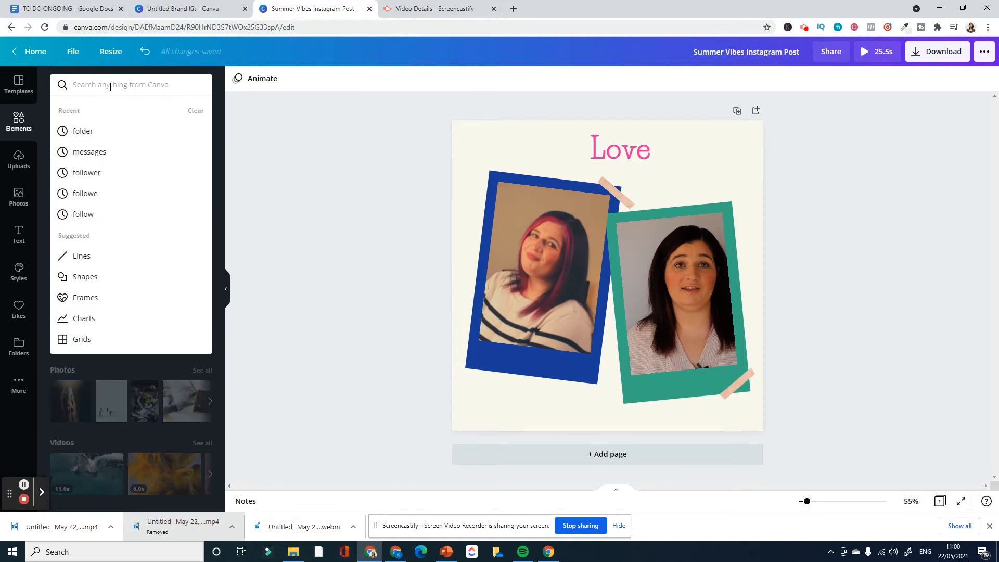
{"action": "type", "text": "heart"}
{"action": "key", "text": "Return"}
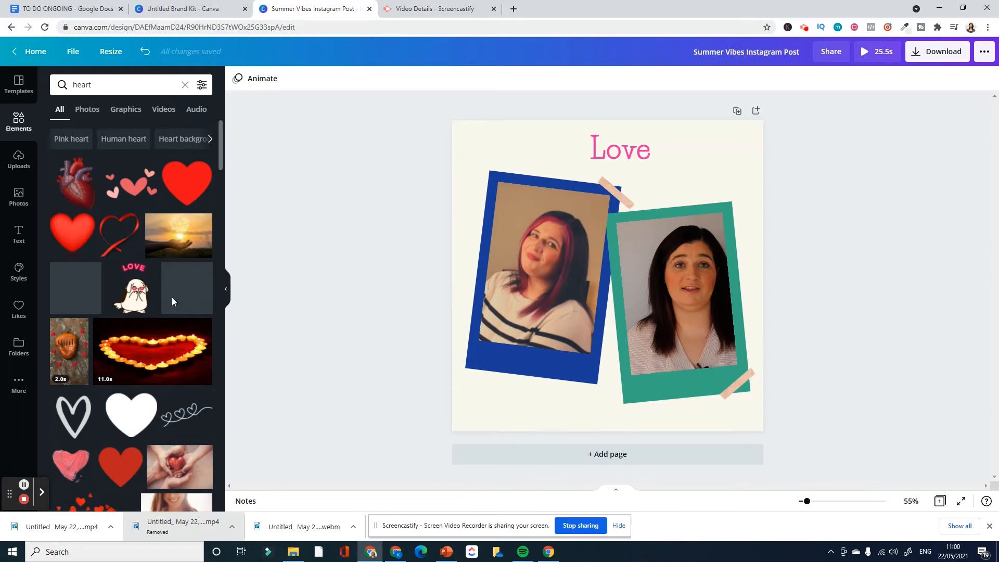
{"action": "left_click", "coordinate": [202, 85]}
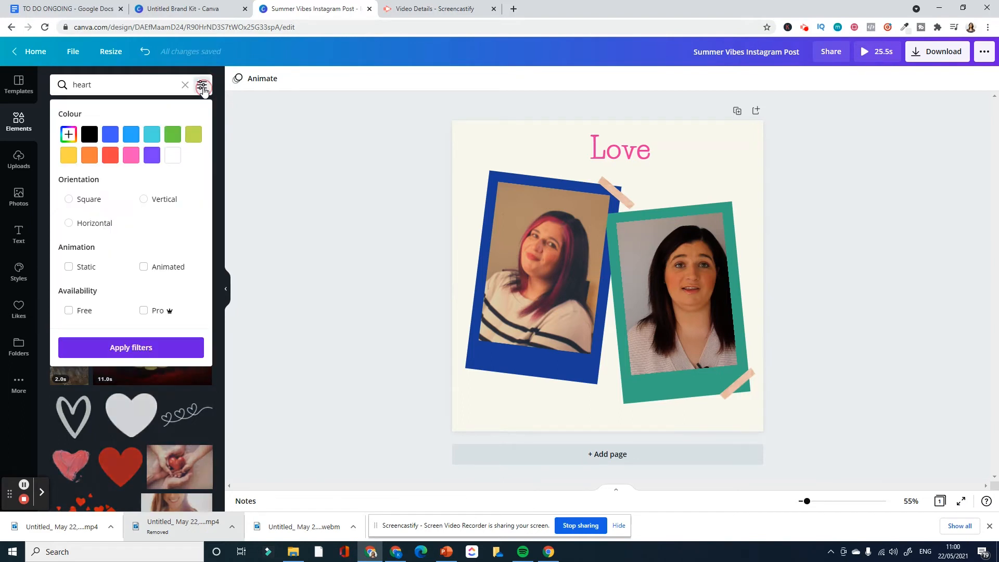
{"action": "left_click", "coordinate": [110, 136]}
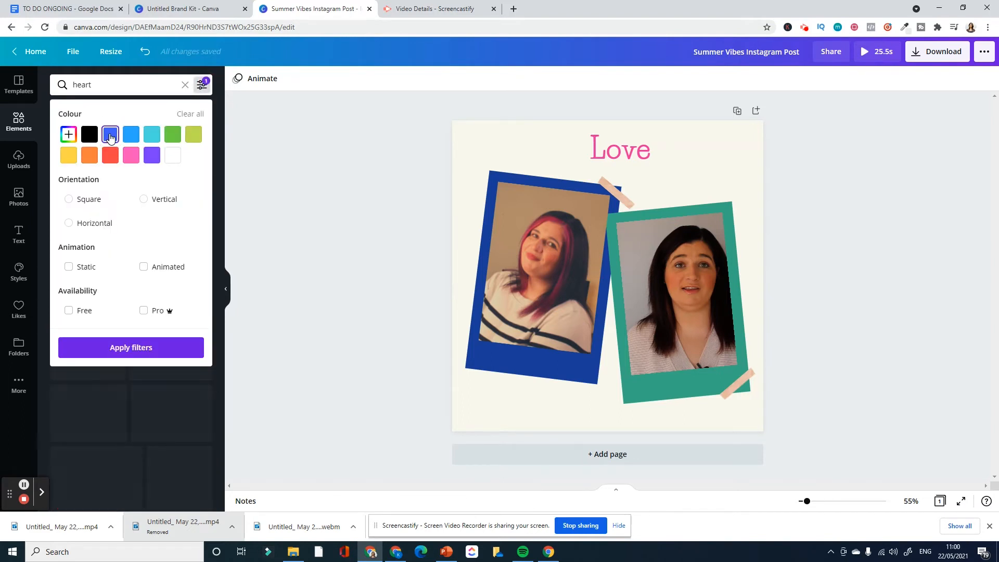
{"action": "left_click", "coordinate": [178, 356]}
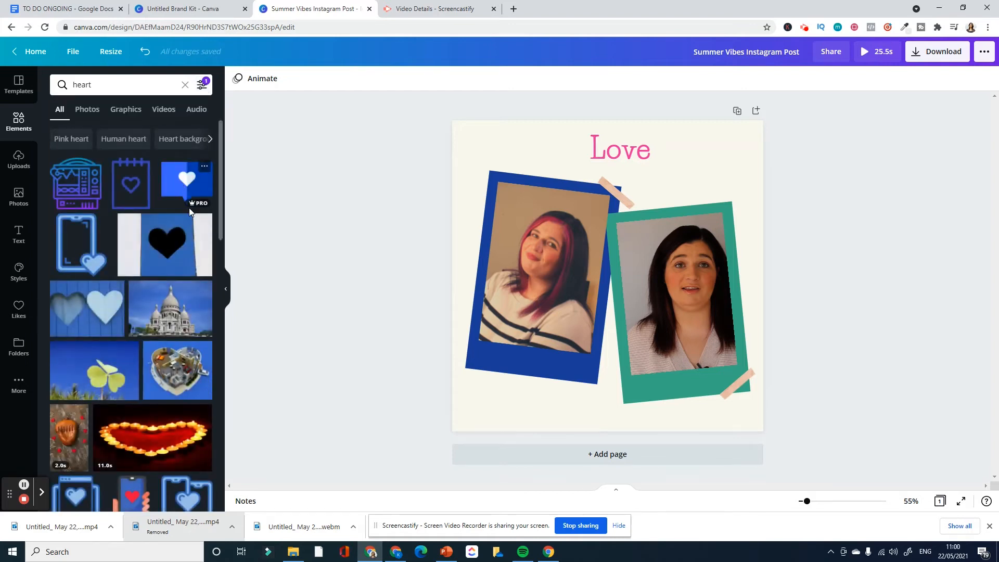
- Add a small tilted notification-bubble heart below the blue frame and a music-note heart at the green frame's upper-right corner
{"action": "left_click_drag", "start_coordinate": [189, 207], "coordinate": [671, 239]}
{"action": "left_click_drag", "start_coordinate": [699, 199], "coordinate": [596, 390]}
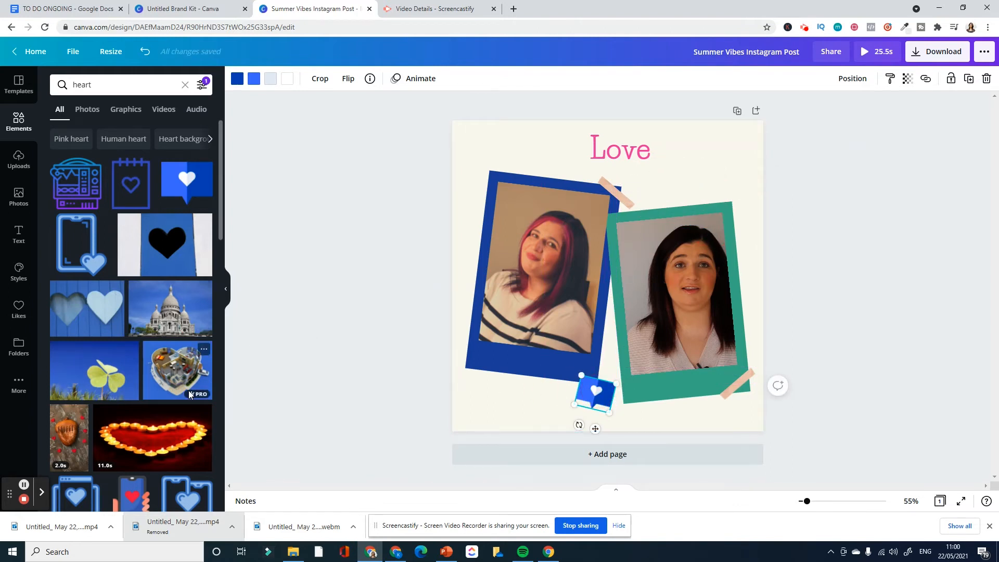
{"action": "scroll", "coordinate": [156, 364], "scroll_direction": "down", "scroll_amount": 4}
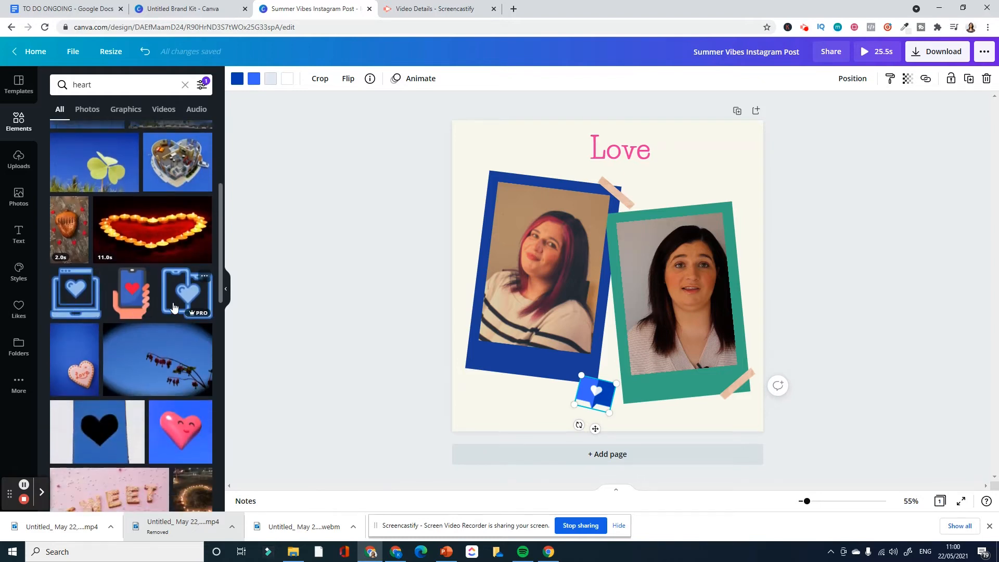
{"action": "scroll", "coordinate": [156, 323], "scroll_direction": "down", "scroll_amount": 5}
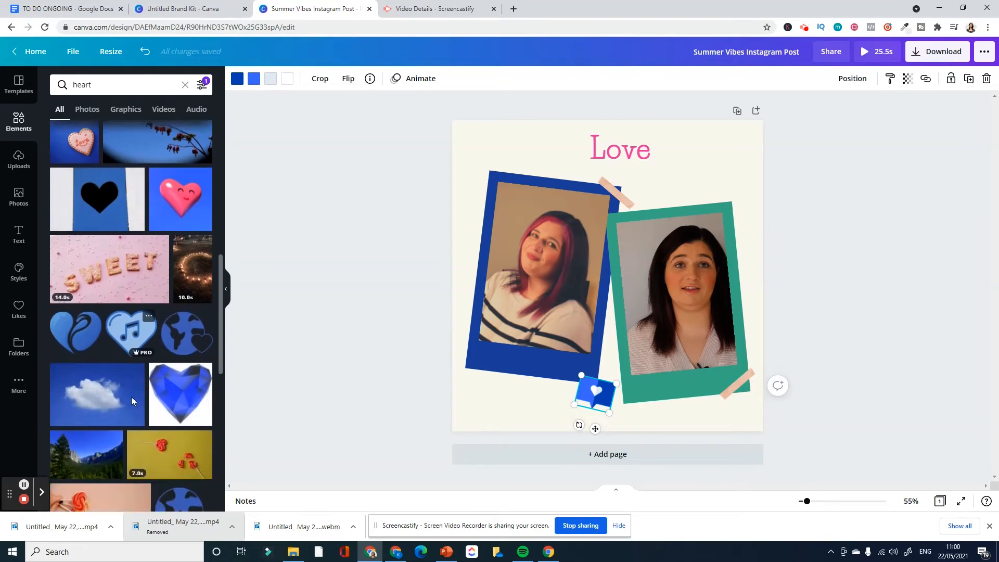
{"action": "left_click", "coordinate": [127, 312]}
{"action": "left_click_drag", "start_coordinate": [668, 333], "coordinate": [604, 285]}
{"action": "left_click_drag", "start_coordinate": [567, 231], "coordinate": [732, 197]}
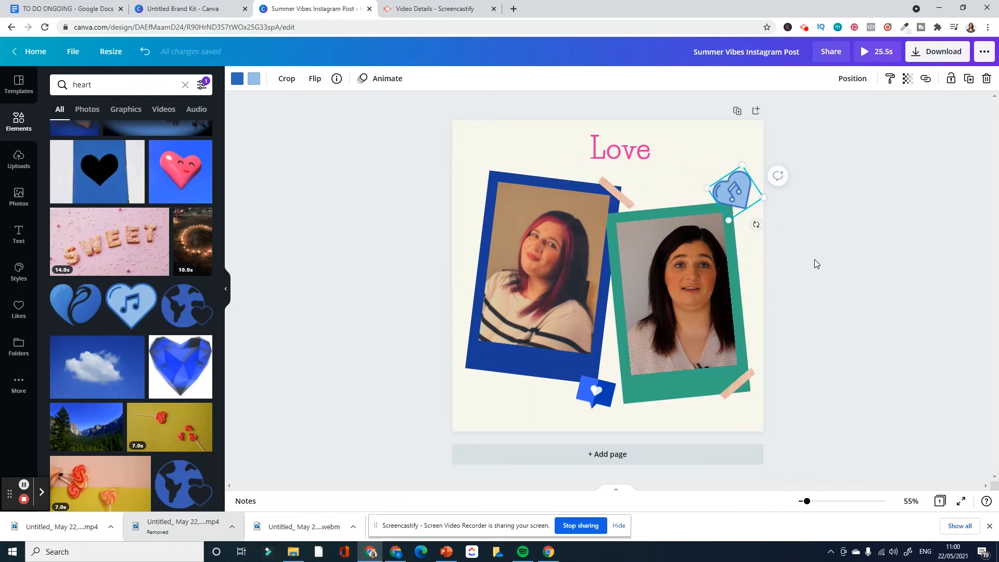
{"action": "left_click", "coordinate": [814, 265]}
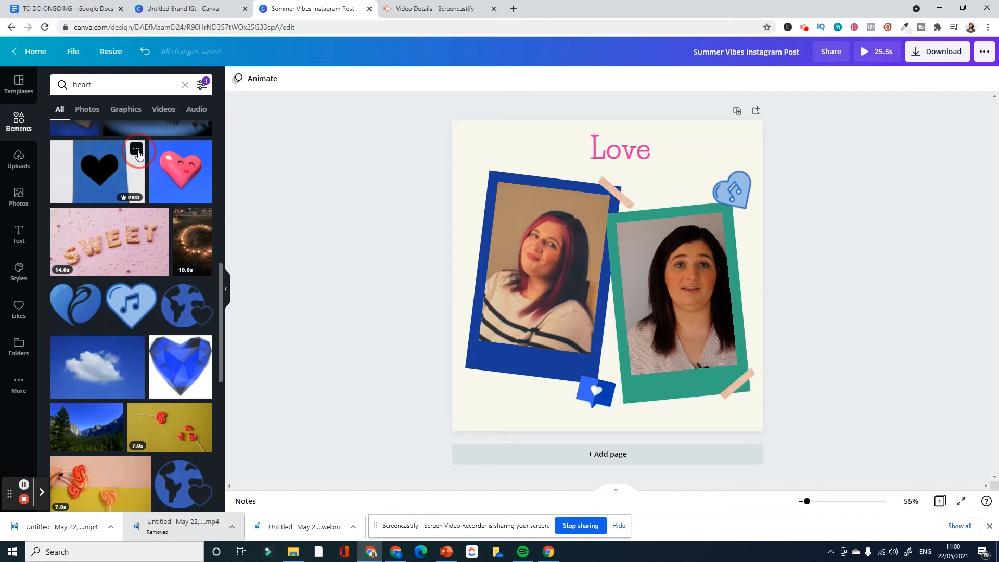
- Show more images by the Blue Heart photo's creator and add the Pereskia aculeata leaves photo to Likes
{"action": "left_click", "coordinate": [136, 150]}
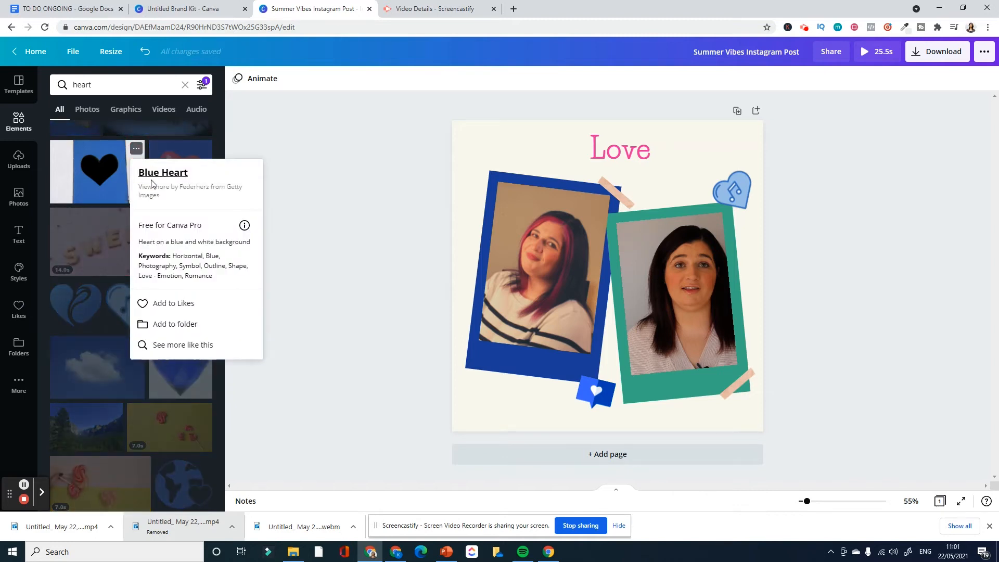
{"action": "left_click", "coordinate": [189, 188]}
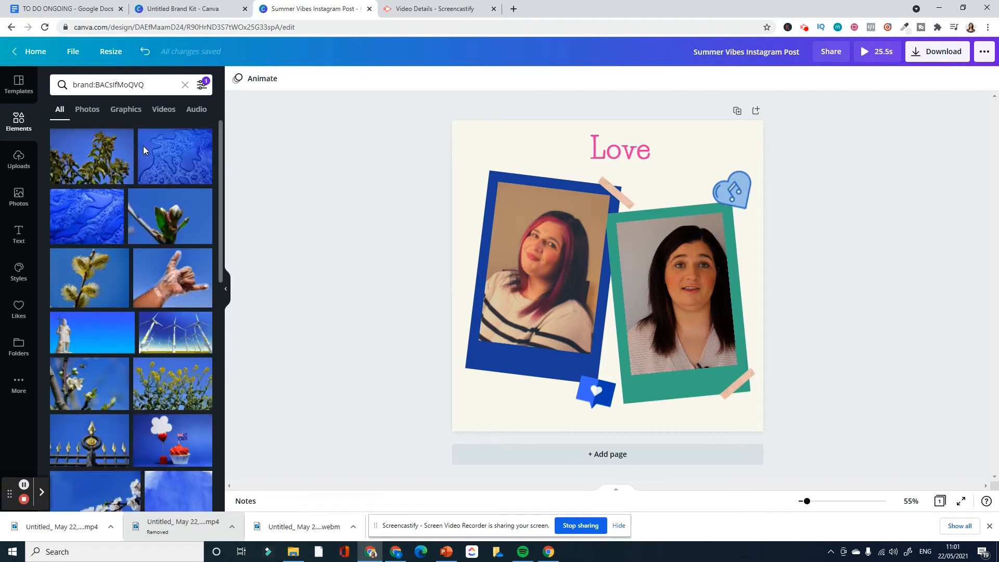
{"action": "left_click", "coordinate": [126, 137]}
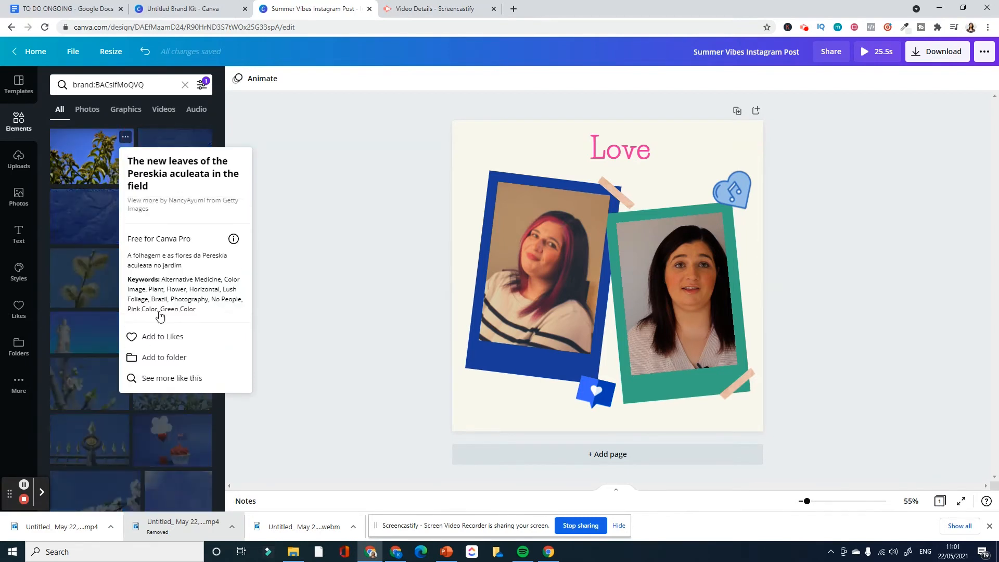
{"action": "left_click", "coordinate": [147, 338]}
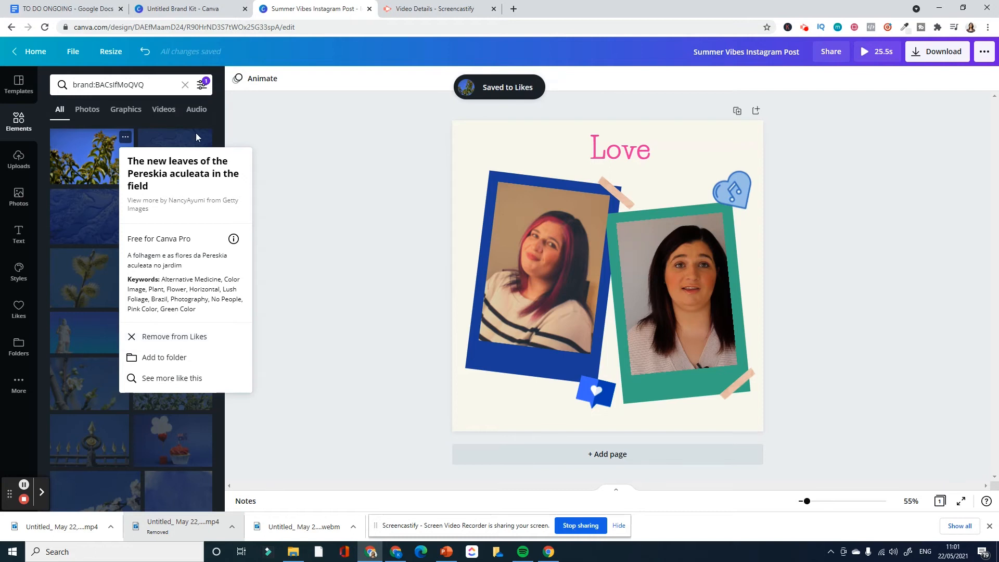
{"action": "left_click", "coordinate": [225, 127]}
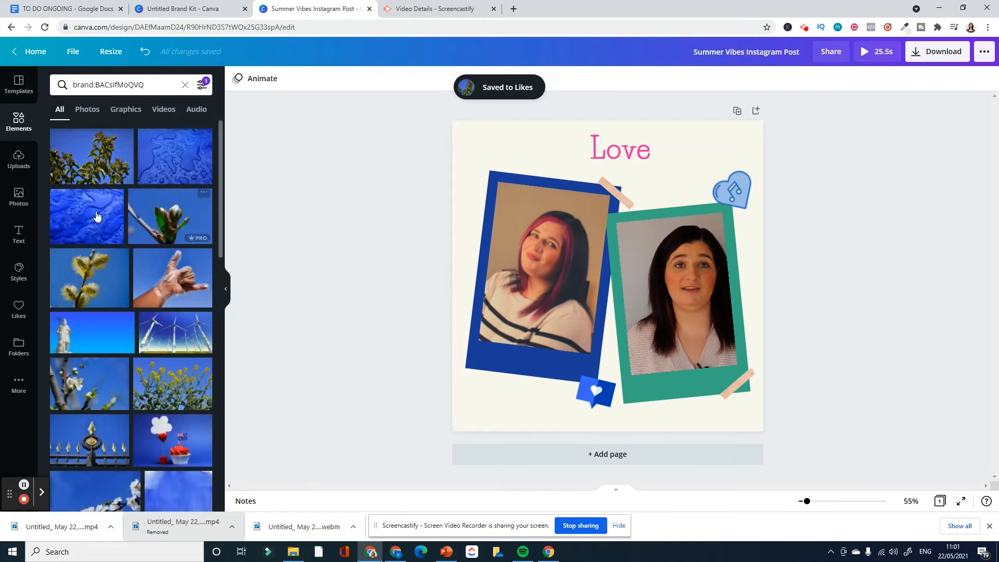
{"action": "scroll", "coordinate": [132, 366], "scroll_direction": "down", "scroll_amount": 5}
{"action": "scroll", "coordinate": [114, 333], "scroll_direction": "up", "scroll_amount": 3}
- Search for "heart" again and show more graphics by the creator of the Notification Bubble Flat Icon
{"action": "left_click", "coordinate": [71, 85]}
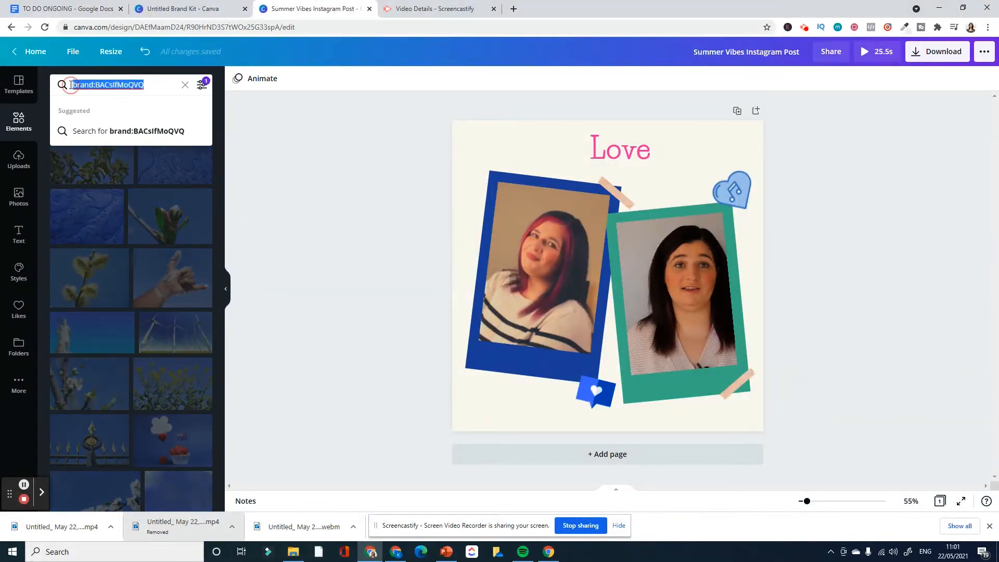
{"action": "type", "text": "heart"}
{"action": "key", "text": "Return"}
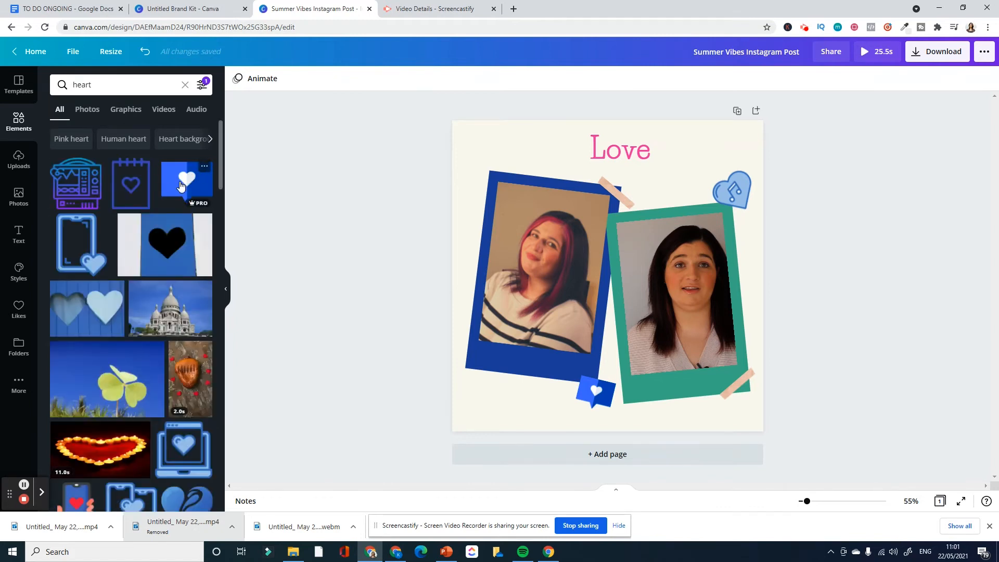
{"action": "left_click", "coordinate": [204, 168]}
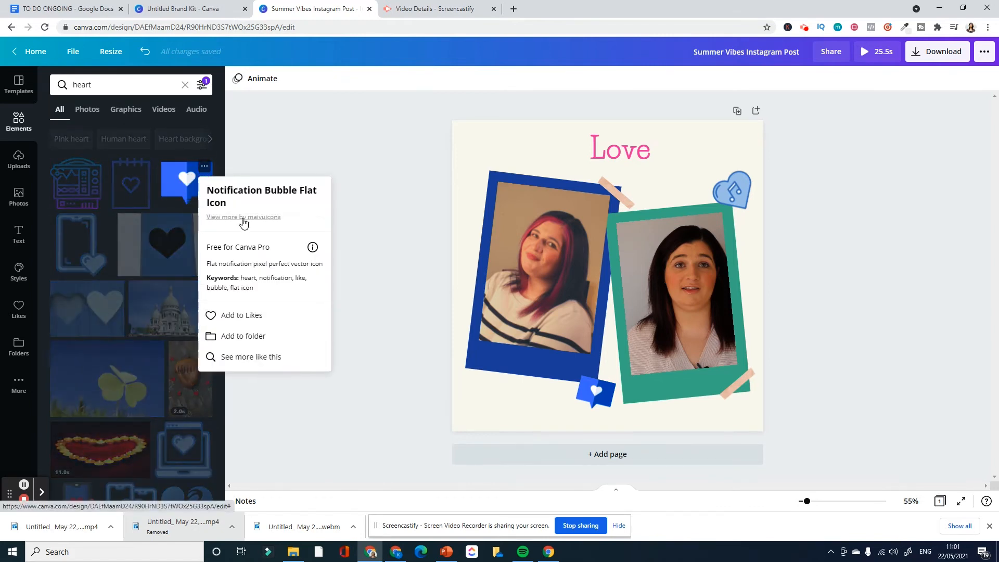
{"action": "left_click", "coordinate": [265, 223]}
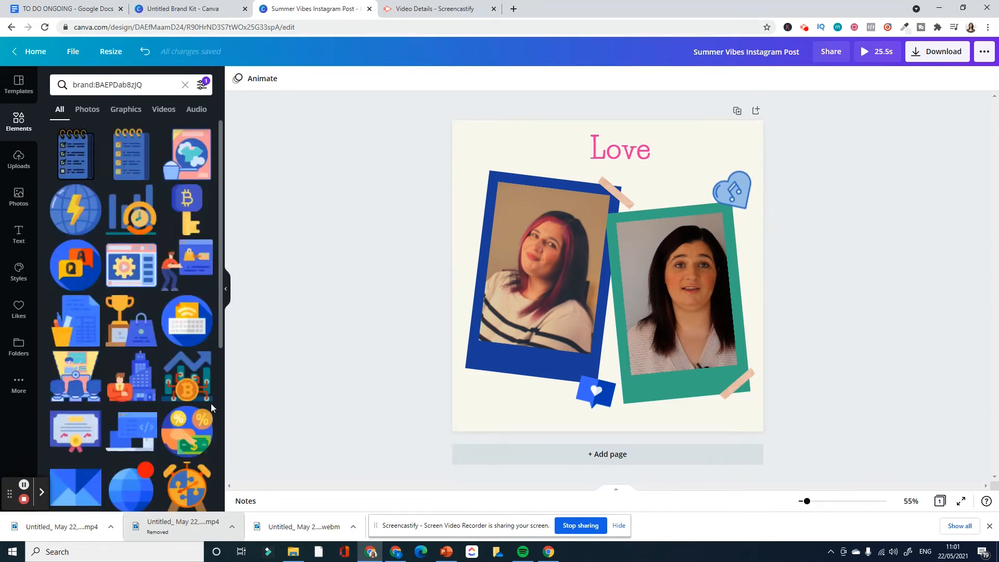
{"action": "scroll", "coordinate": [192, 404], "scroll_direction": "down", "scroll_amount": 3}
{"action": "scroll", "coordinate": [189, 405], "scroll_direction": "up", "scroll_amount": 3}
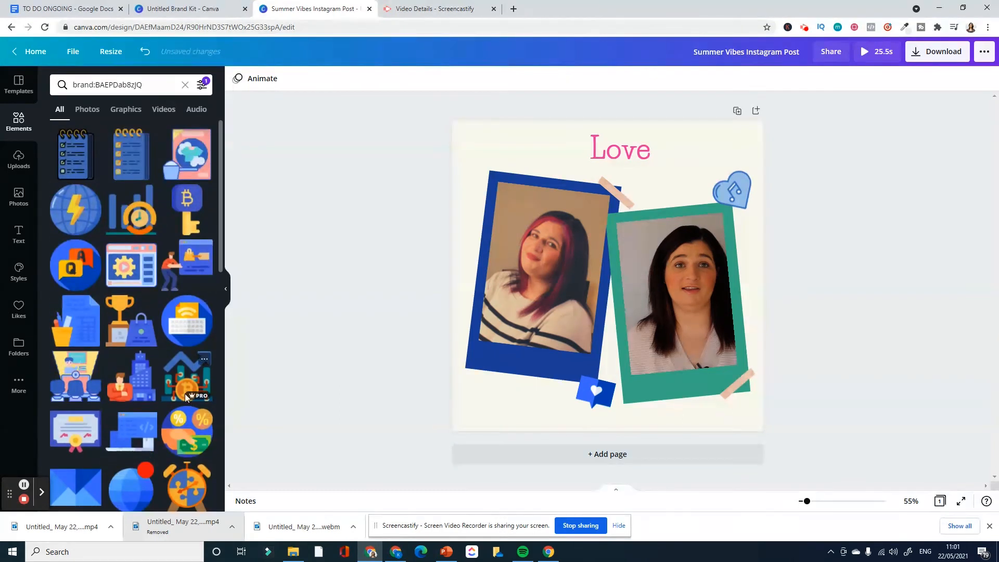
- Add the To-Do List, Analytic Report and Communication Message Chat Box icons to Likes
{"action": "left_click", "coordinate": [93, 136]}
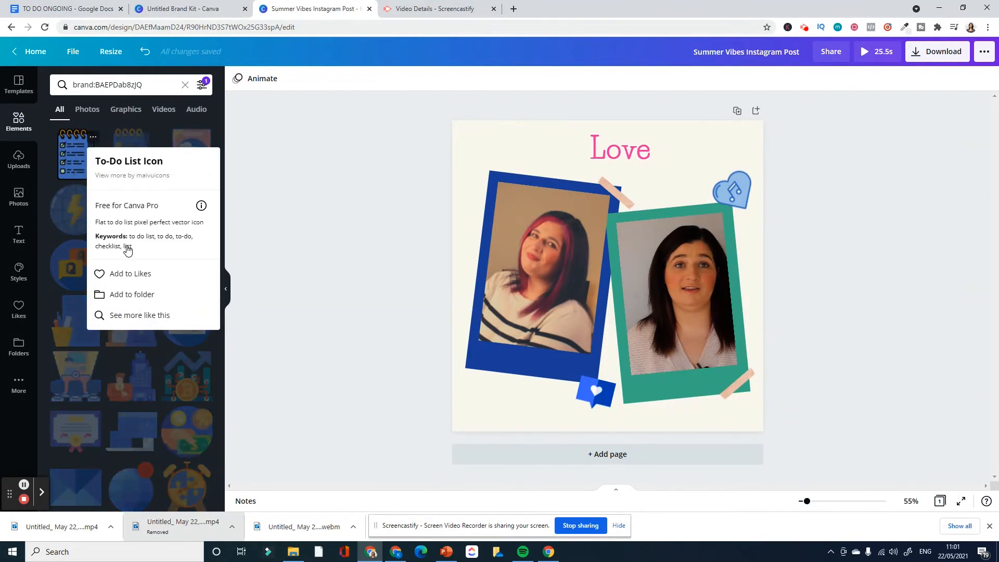
{"action": "left_click", "coordinate": [130, 273]}
{"action": "left_click", "coordinate": [144, 136]}
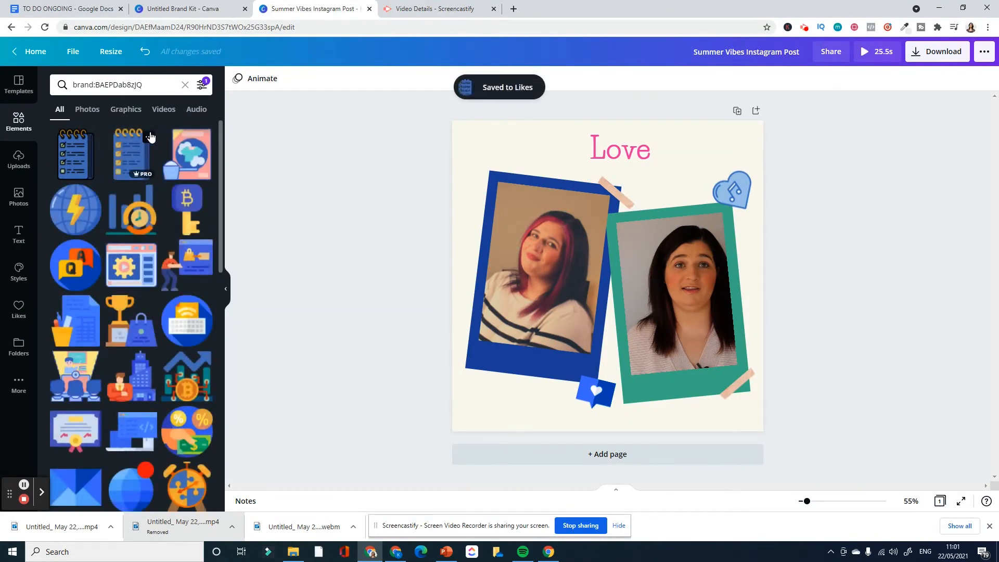
{"action": "left_click", "coordinate": [148, 192]}
{"action": "left_click", "coordinate": [156, 328]}
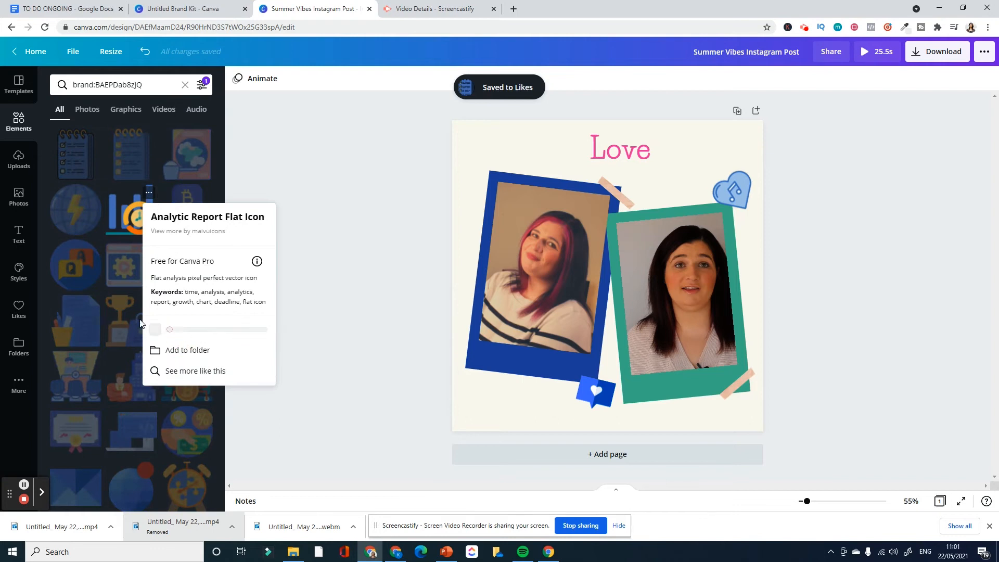
{"action": "left_click", "coordinate": [70, 266]}
{"action": "left_click", "coordinate": [94, 248]}
{"action": "left_click", "coordinate": [144, 407]}
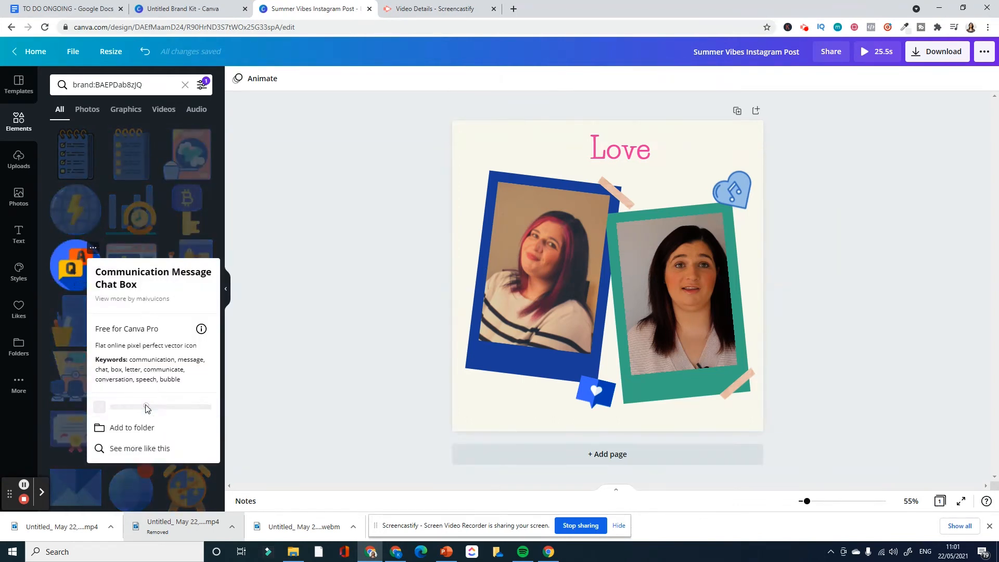
- Insert the liked to-do list, analytic report and Q&A chat icons into the design
{"action": "left_click", "coordinate": [18, 311]}
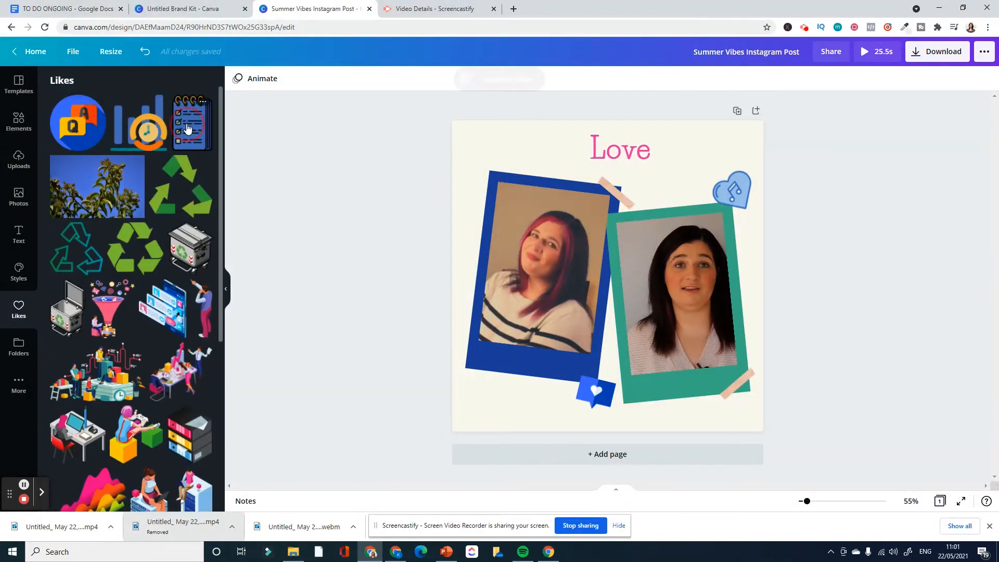
{"action": "left_click", "coordinate": [186, 127]}
{"action": "left_click", "coordinate": [147, 132]}
{"action": "left_click", "coordinate": [86, 129]}
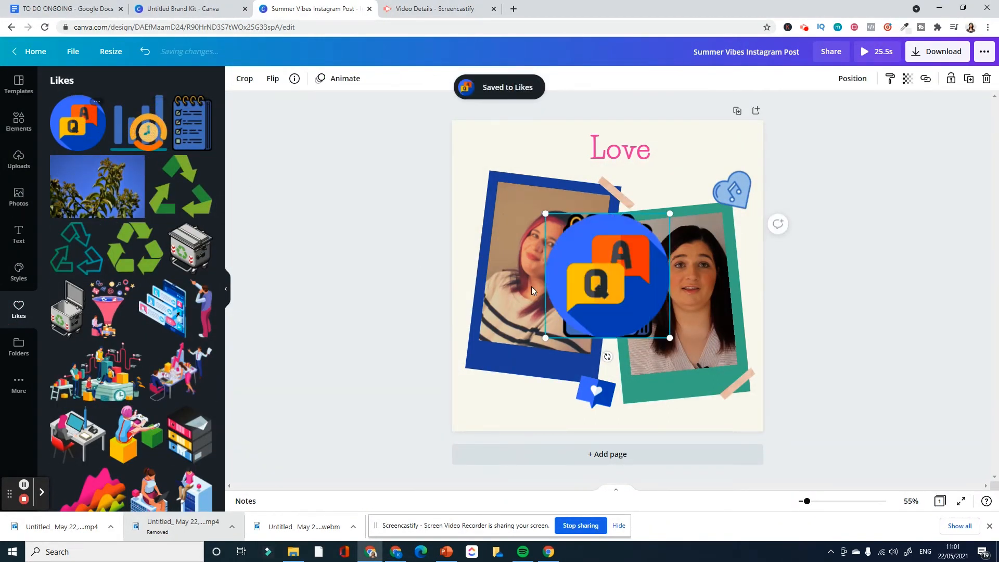
- Shrink the three inserted icons, placing the Q&A icon at the blue frame's upper-left corner and the report icon at its lower-left corner
{"action": "left_click_drag", "start_coordinate": [643, 235], "coordinate": [481, 163]}
{"action": "left_click", "coordinate": [667, 225]}
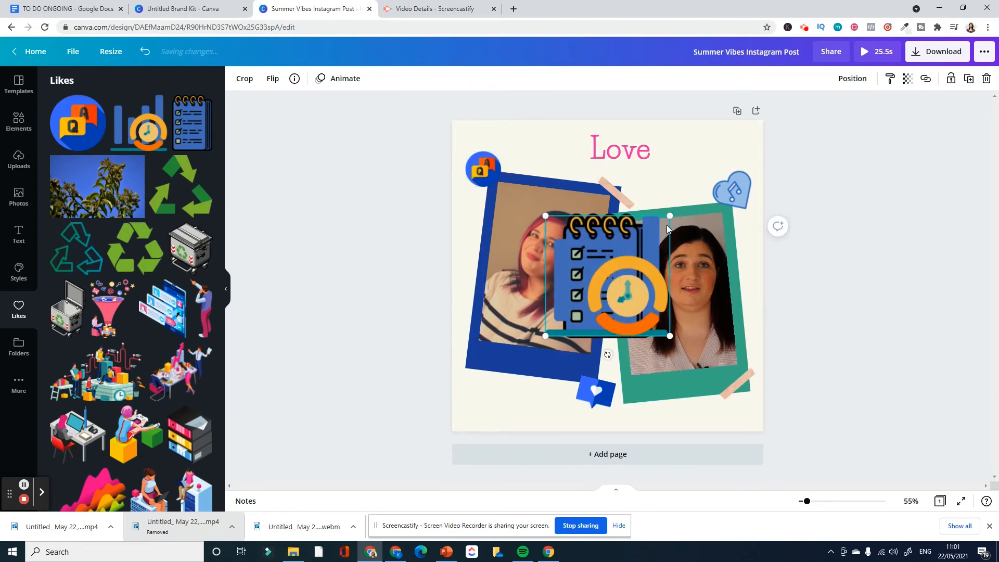
{"action": "left_click_drag", "start_coordinate": [599, 288], "coordinate": [466, 370]}
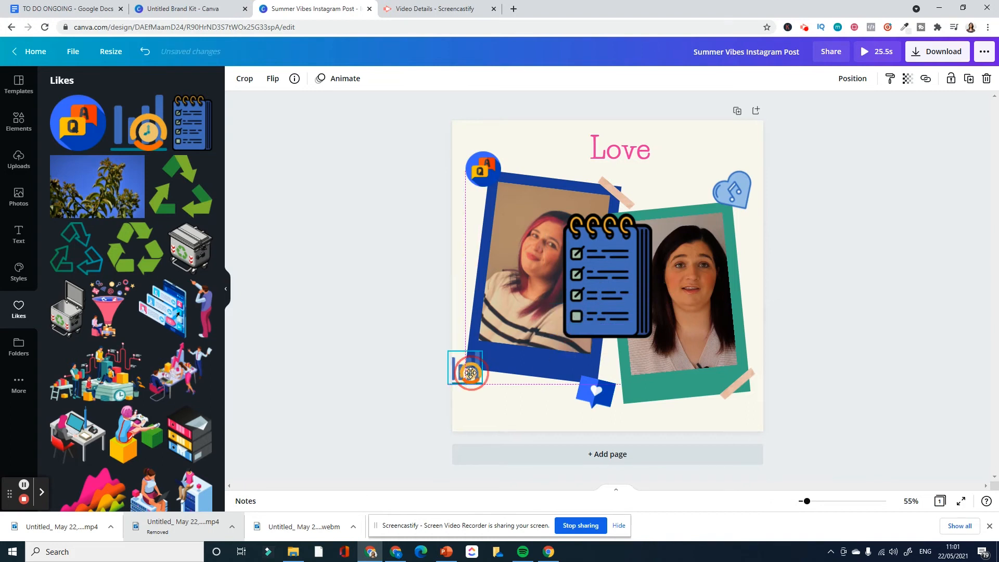
{"action": "left_click", "coordinate": [615, 285]}
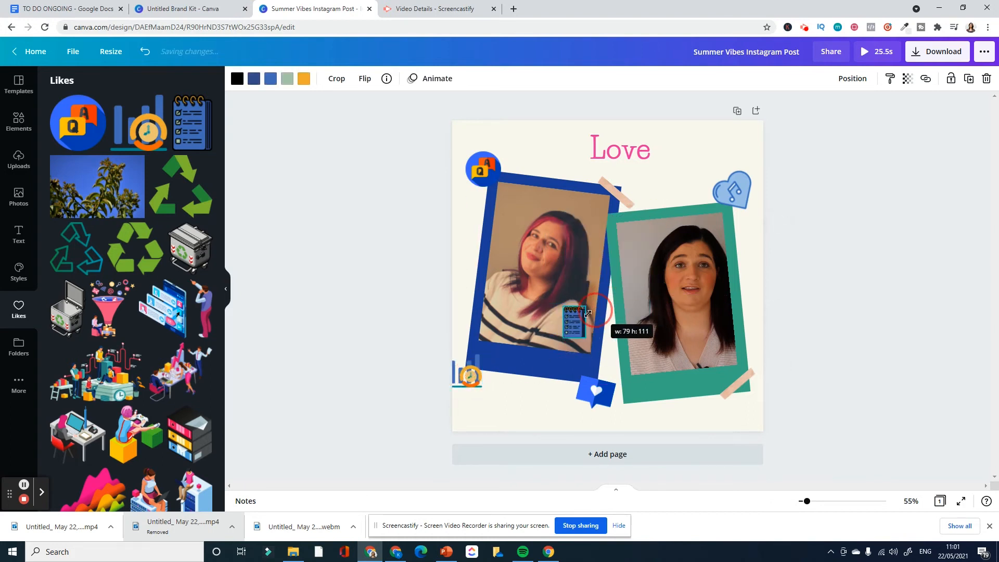